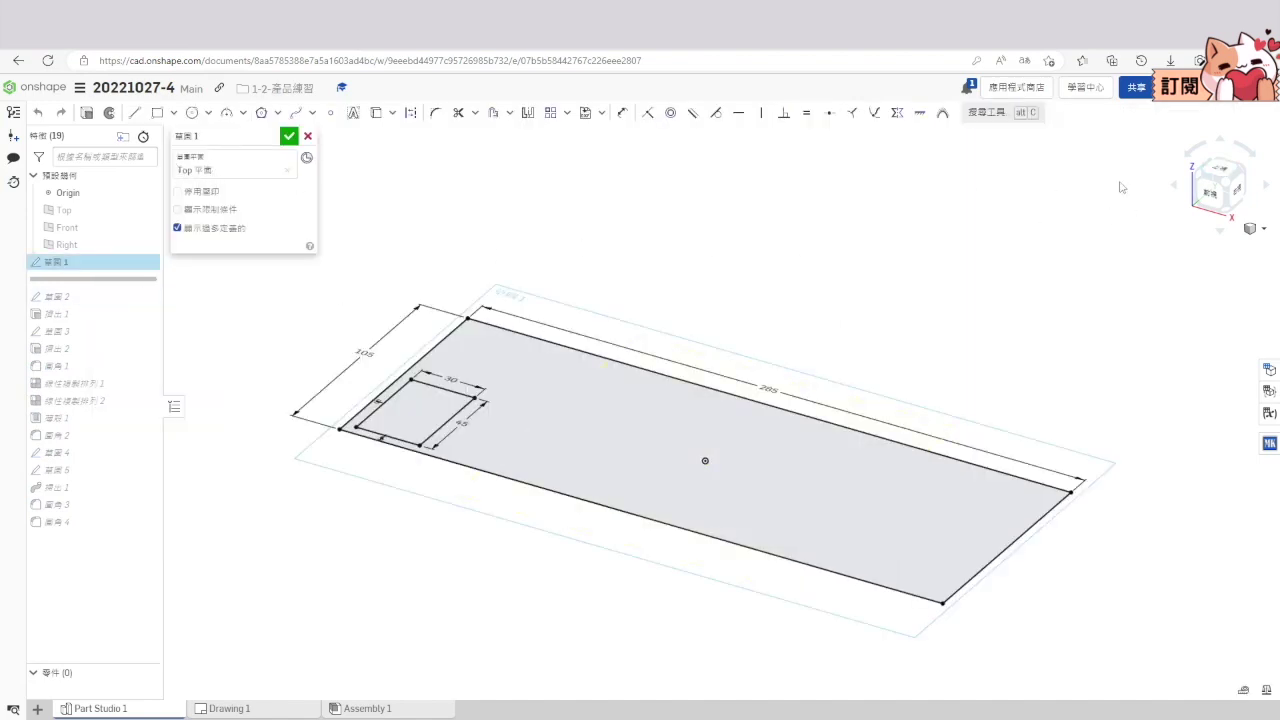
Move the two 5 mm dimensions of 草圖 1 outside the large rectangle in top view, and accept the sketch.
left_click(1230, 170)
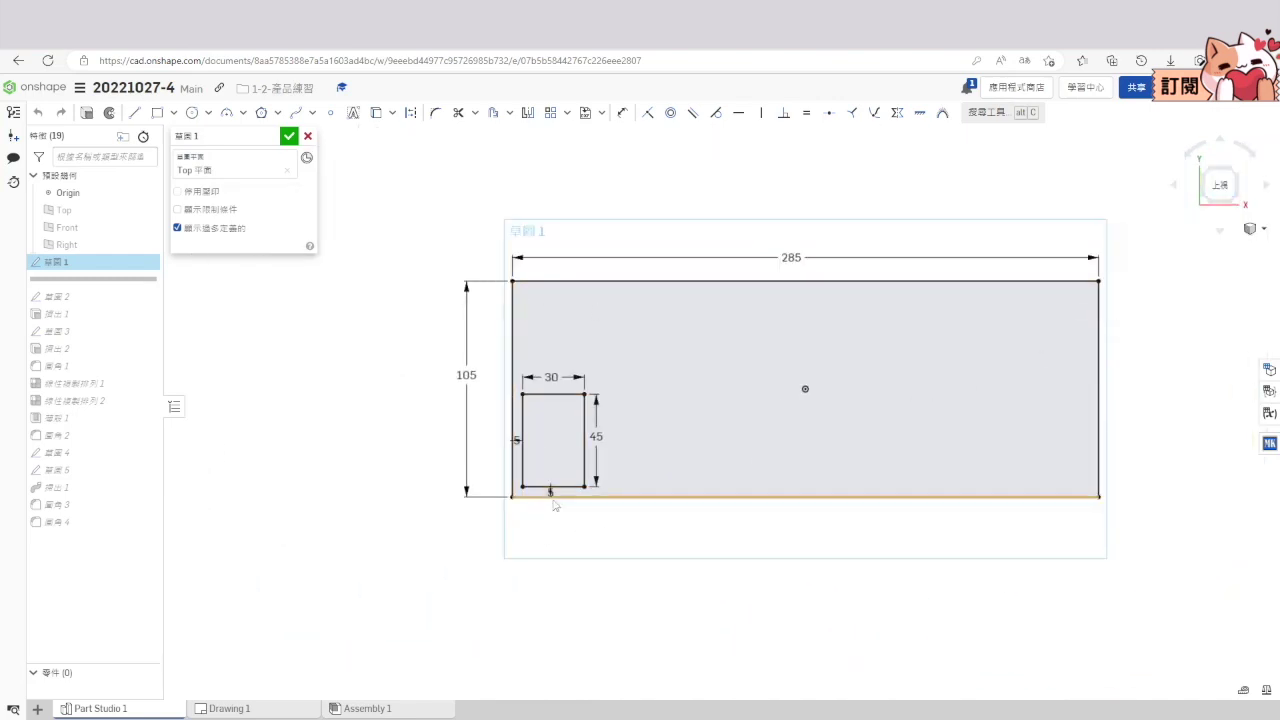
left_click(562, 521)
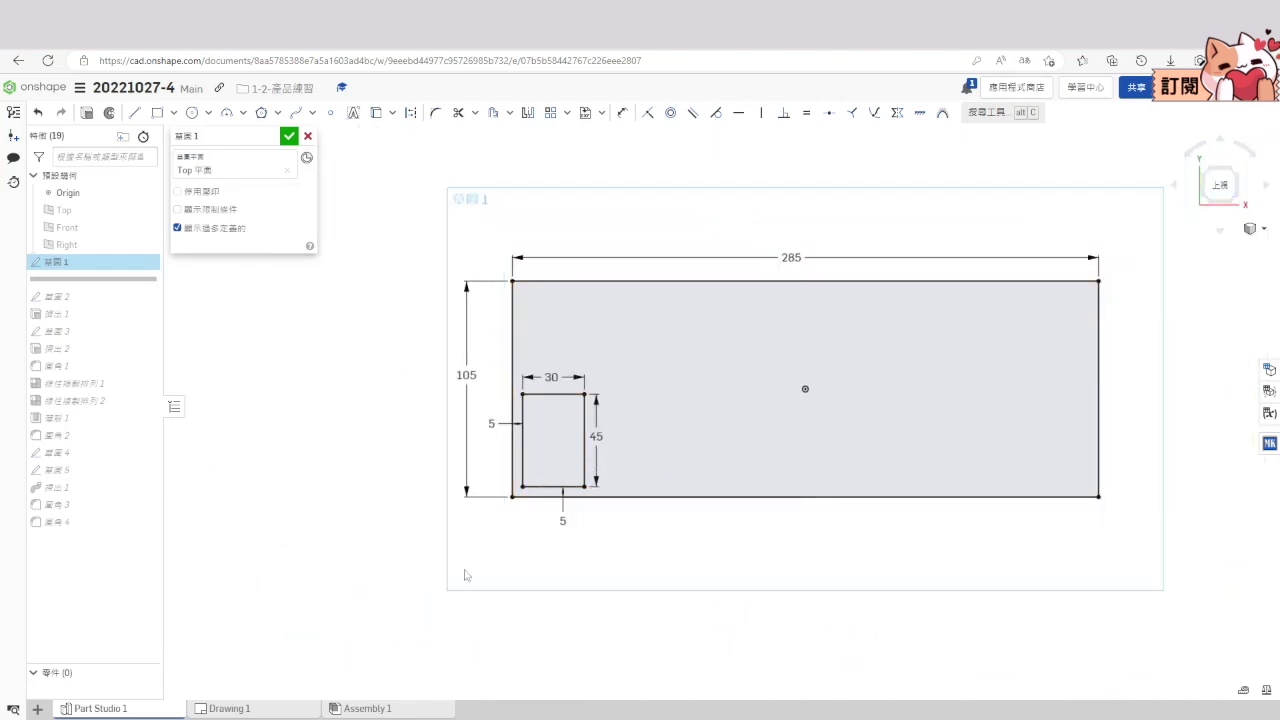
left_click(289, 135)
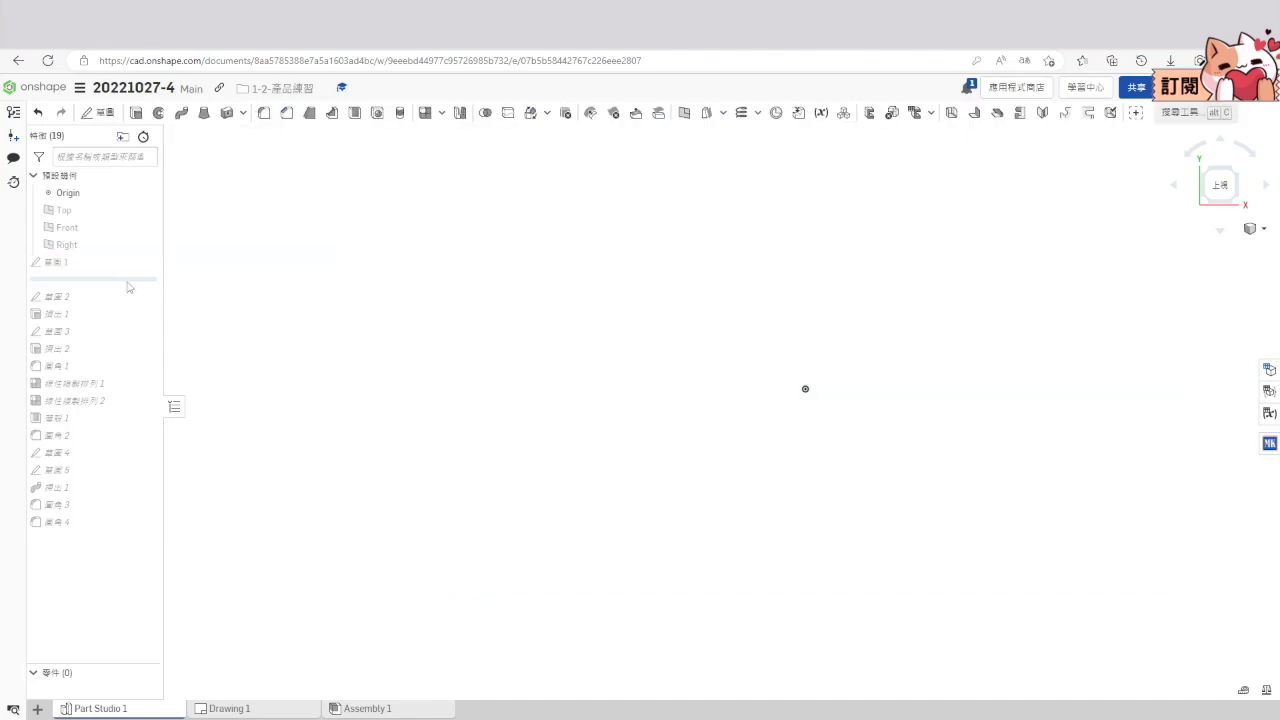
Roll the feature history forward past 草圖 2 and open that sketch to examine its outer rectangle.
right_click(94, 287)
left_click(110, 309)
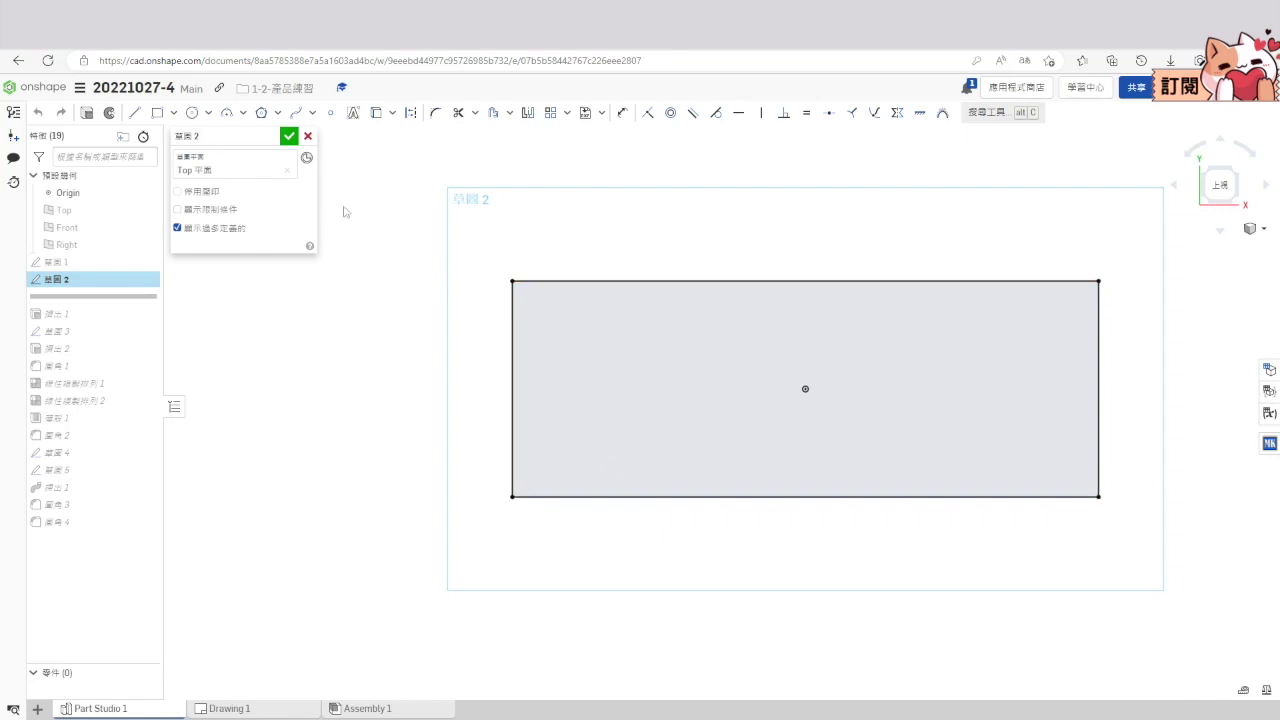
left_click(289, 138)
Roll the history forward past 擠出 1 and examine the base block's extrusion settings in an axonometric view.
left_click_drag(128, 298, 127, 318)
right_click(67, 303)
left_click(95, 328)
left_click(1252, 229)
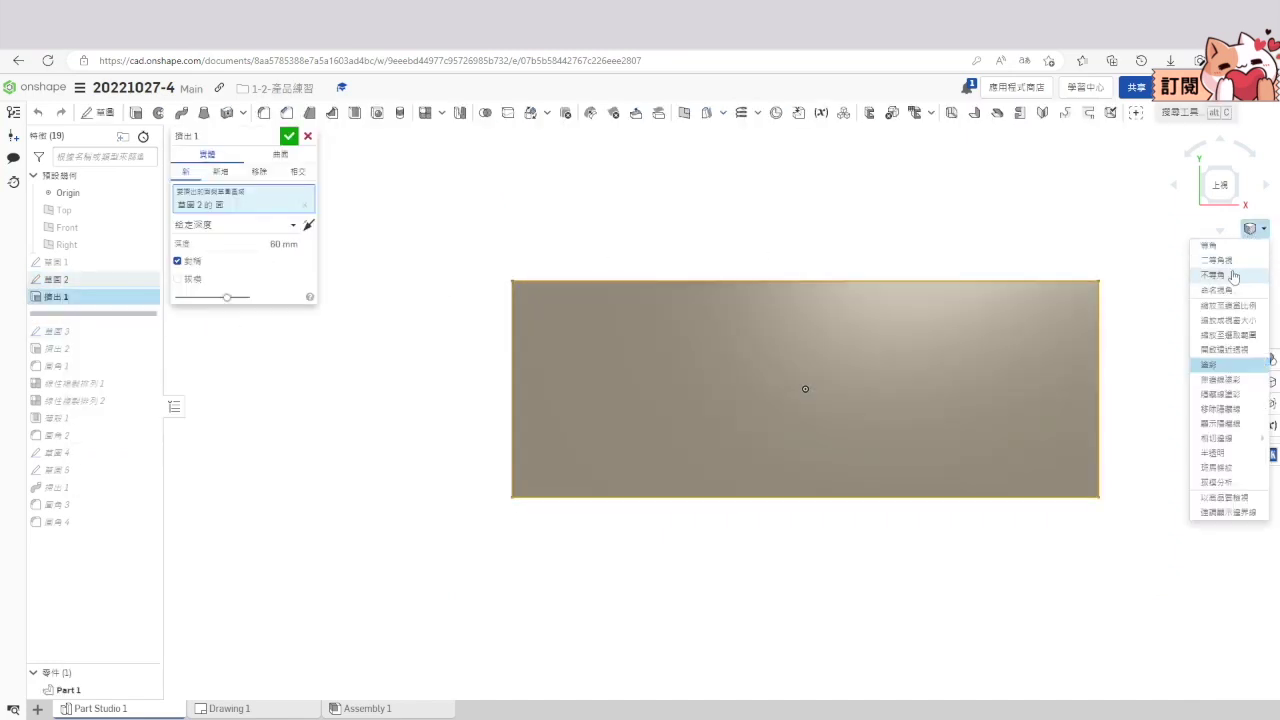
left_click(1226, 280)
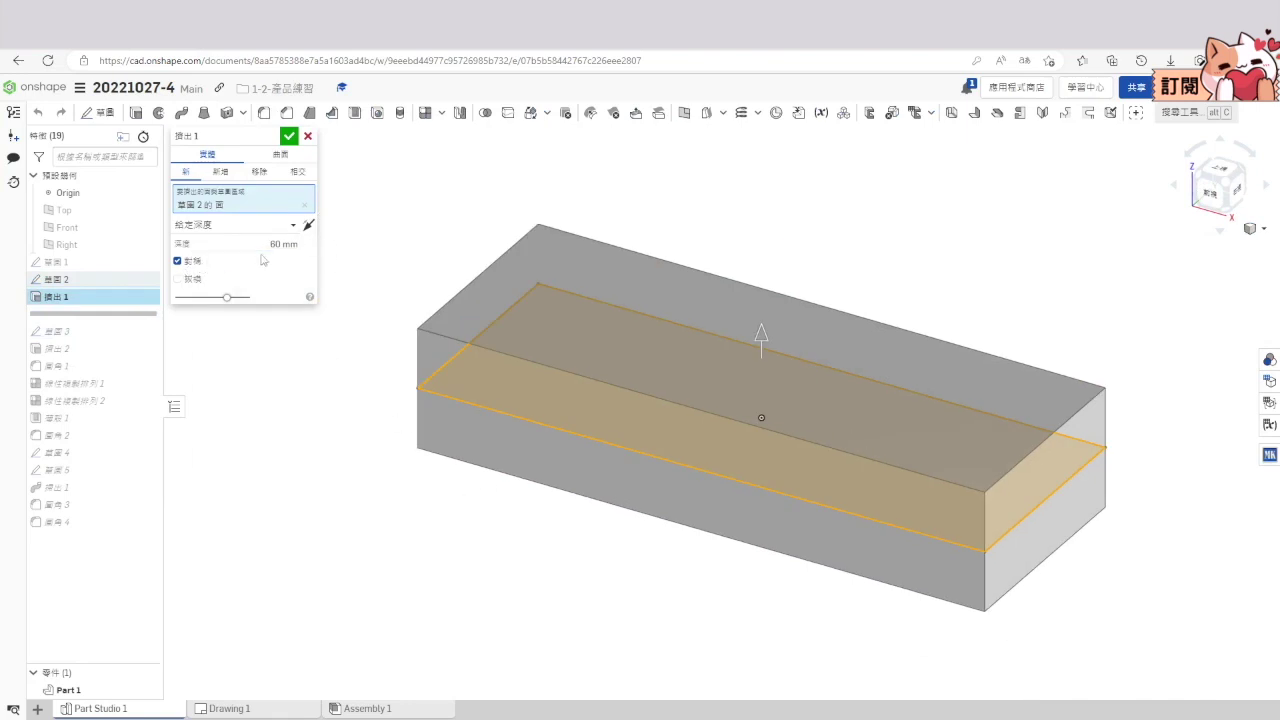
left_click(308, 136)
Roll the history forward past 草圖 3 and examine the small rectangle sketched on the block's upper face.
left_click_drag(110, 316, 55, 333)
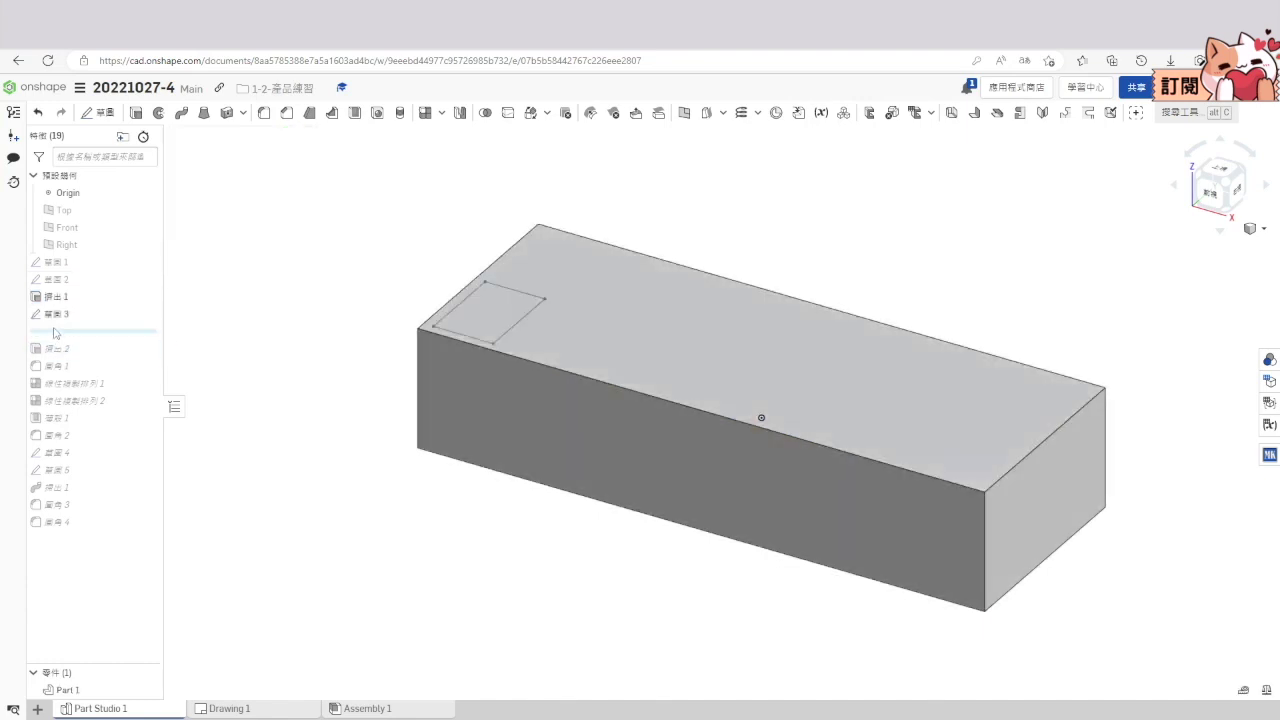
right_click(50, 316)
left_click(80, 340)
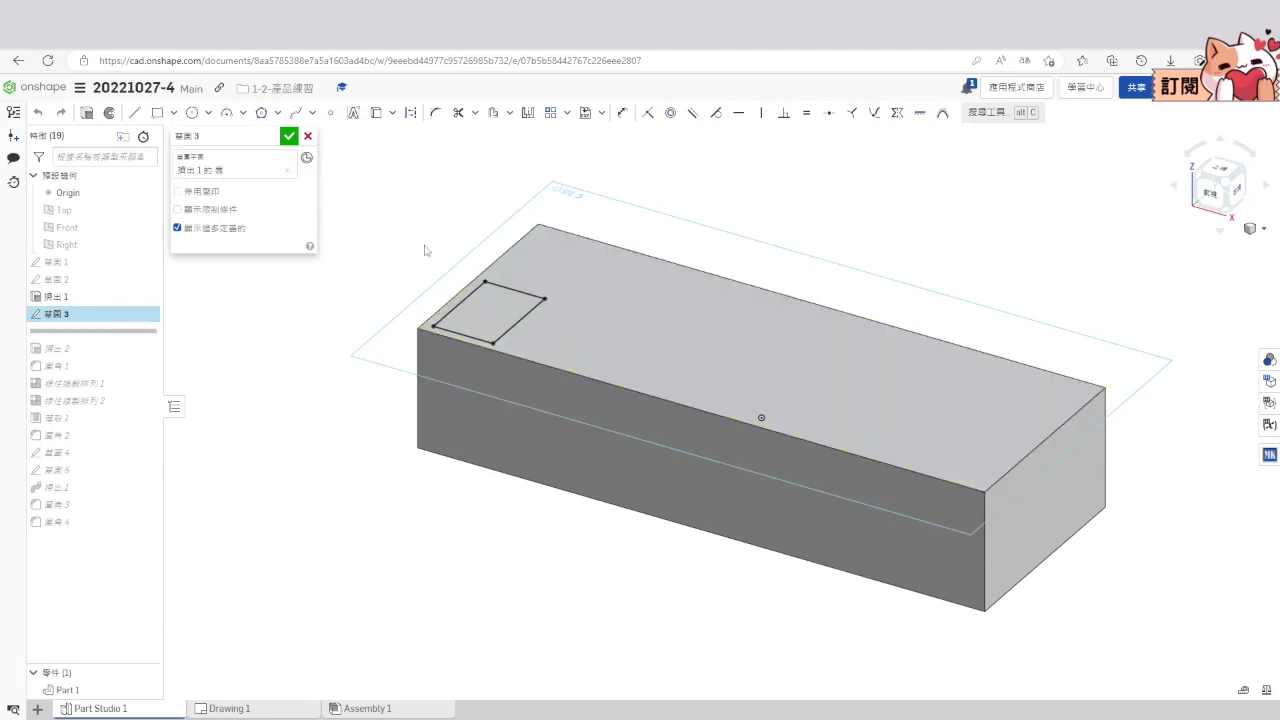
left_click(288, 136)
Roll the history forward past 擠出 2 and examine the pocket cut's depth and draft settings.
left_click_drag(136, 346, 136, 348)
right_click(60, 331)
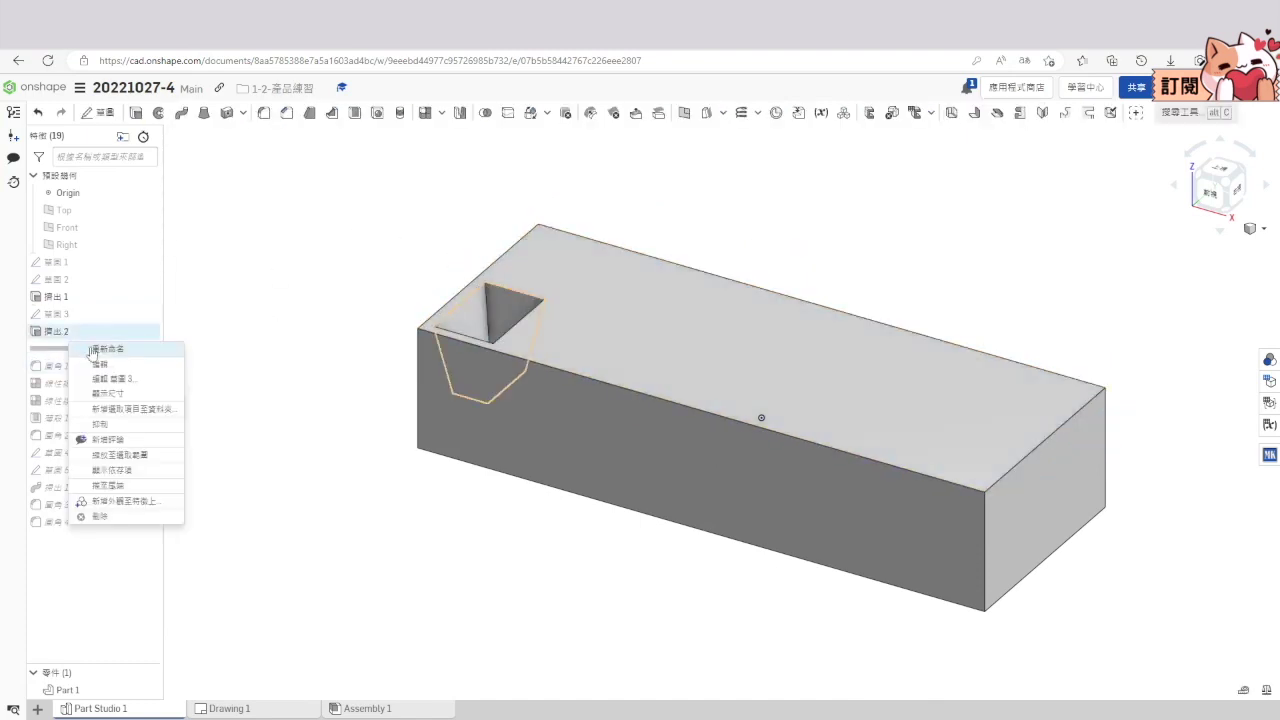
left_click(85, 357)
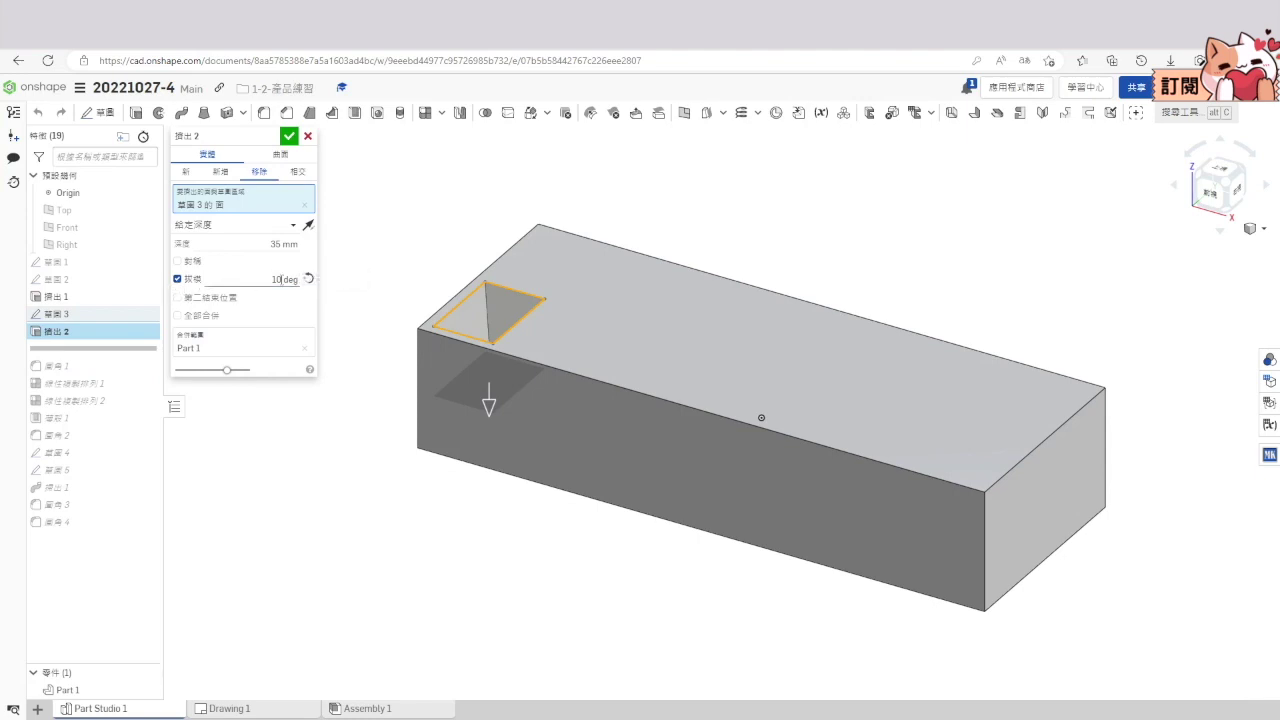
left_click(288, 136)
Roll the history forward past 圓角 1 and examine the fillet applied to the pocket's edges up close.
left_click_drag(125, 349, 105, 370)
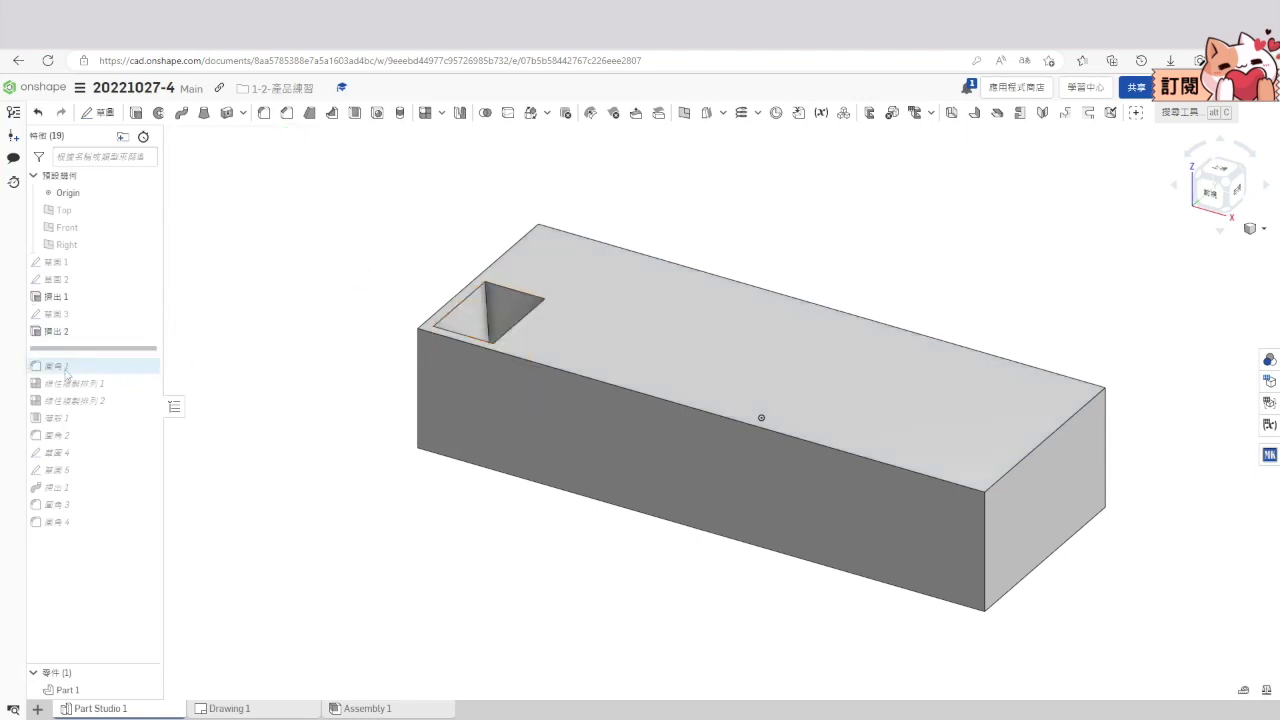
right_click(65, 352)
left_click(96, 378)
right_click_drag(553, 478, 509, 551)
scroll(538, 453, "up", 3)
left_click(288, 136)
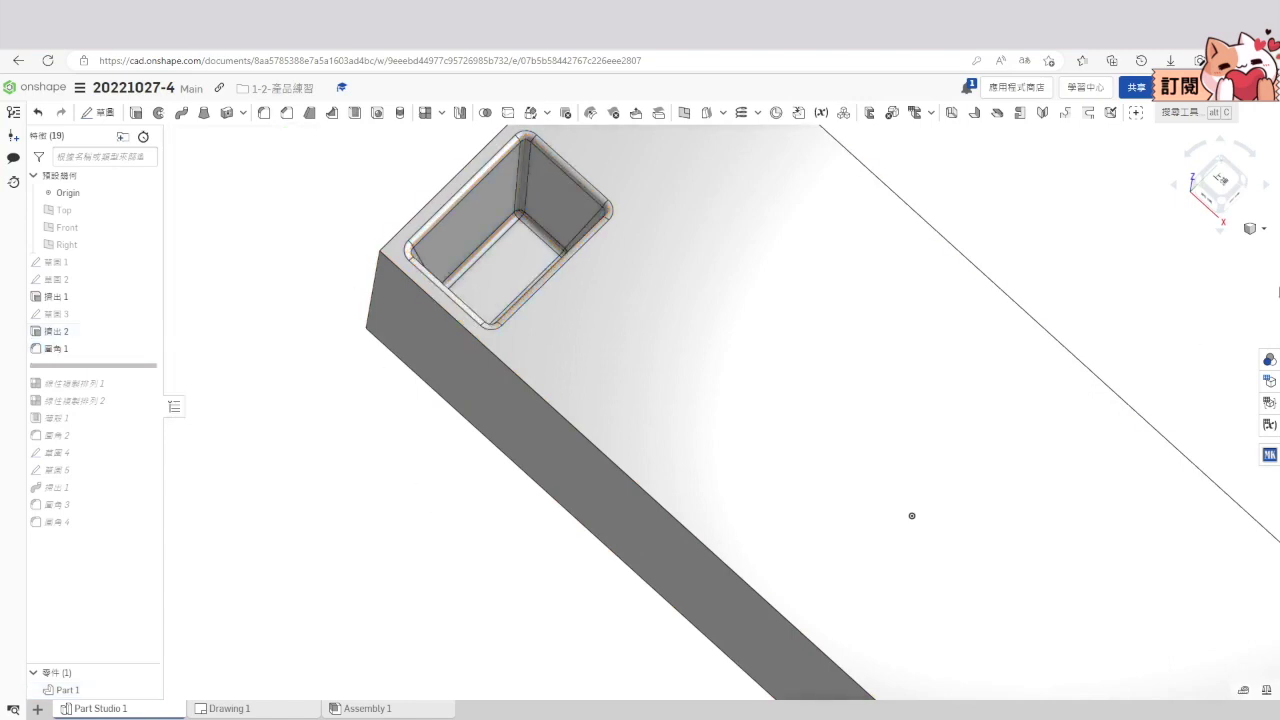
Roll the history forward past 線性複製排列 1 and examine the patterned features, direction edge, spacing and instance count.
left_click(1220, 202)
left_click_drag(101, 367, 82, 397)
right_click(62, 370)
left_click(92, 405)
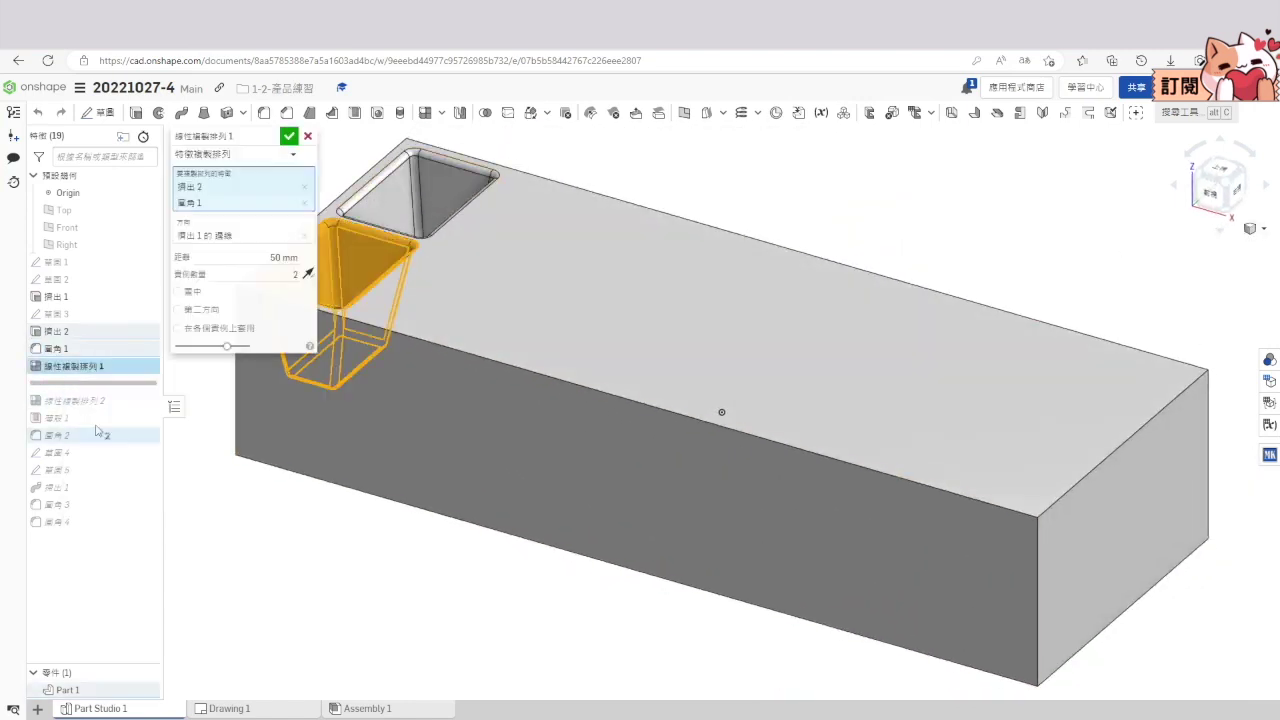
scroll(620, 470, "up", 2)
scroll(450, 337, "down", 3)
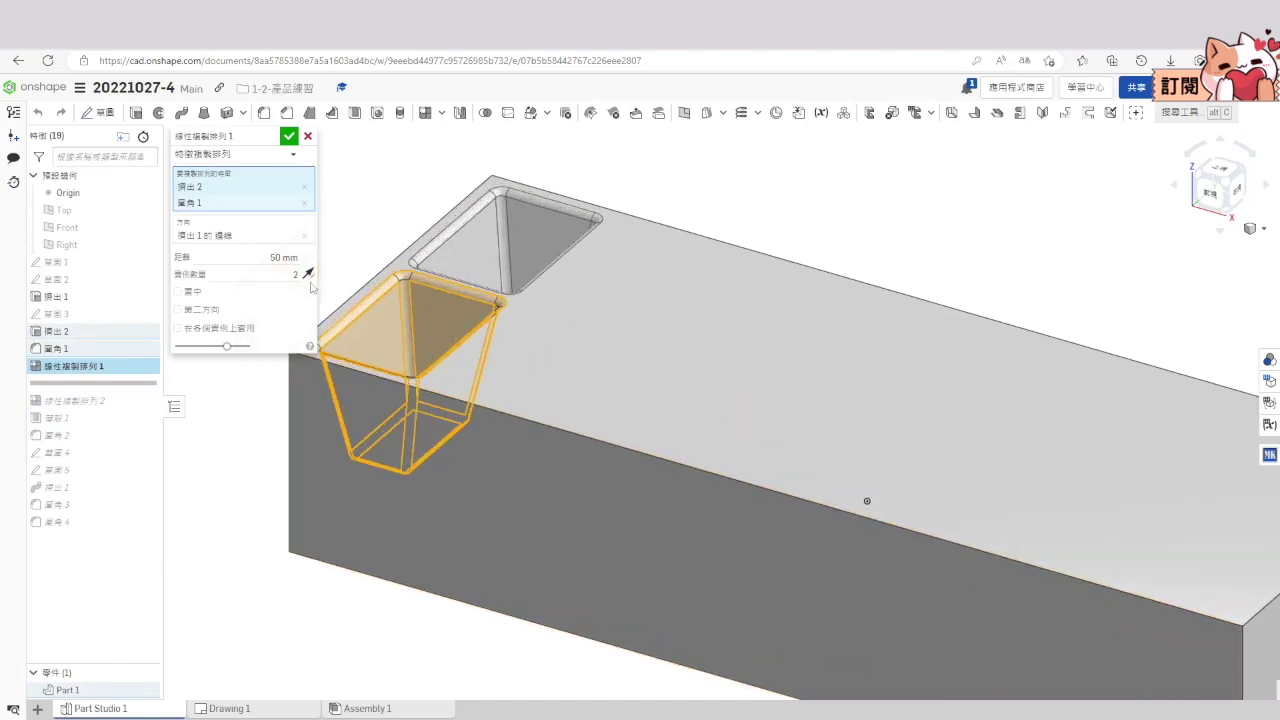
left_click(224, 236)
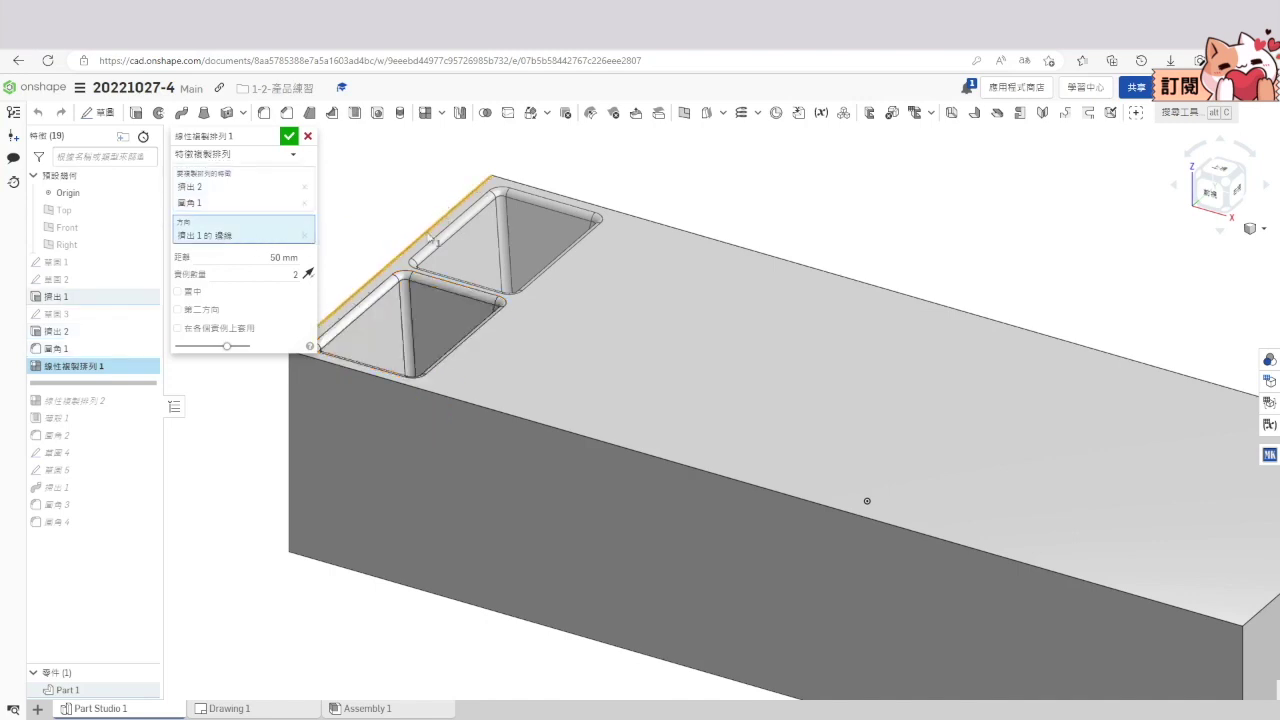
left_click(208, 198)
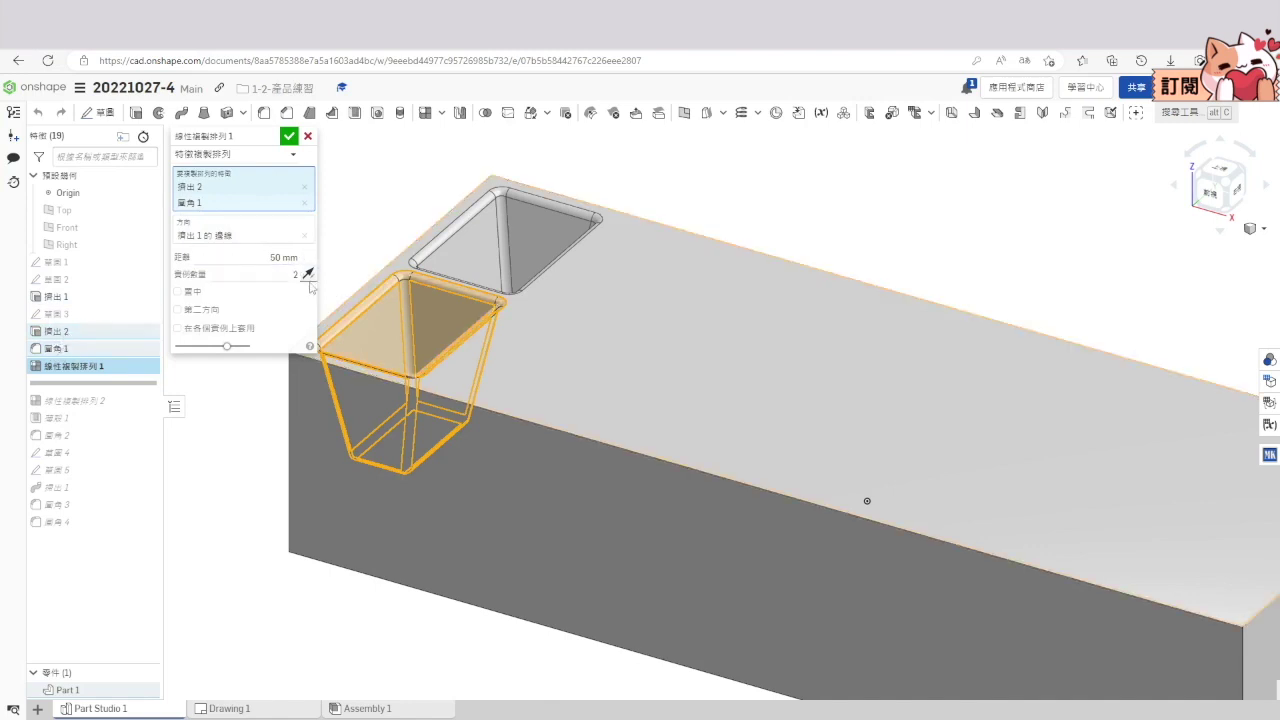
left_click(288, 137)
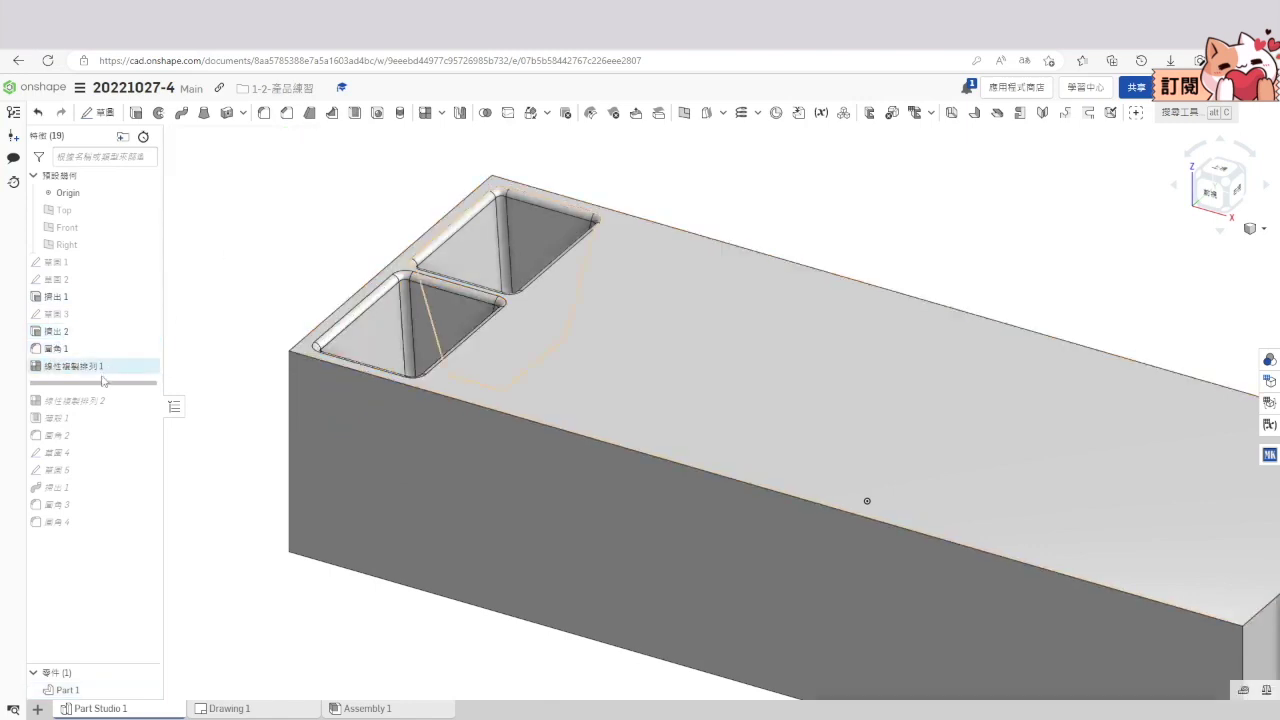
Roll the history forward past 線性複製排列 2 and examine the lengthwise pattern's features, direction edge and spacing.
mouse_move(98, 382)
left_mouse_down()
mouse_move(100, 410)
mouse_move(84, 388)
left_mouse_up()
right_click(86, 388)
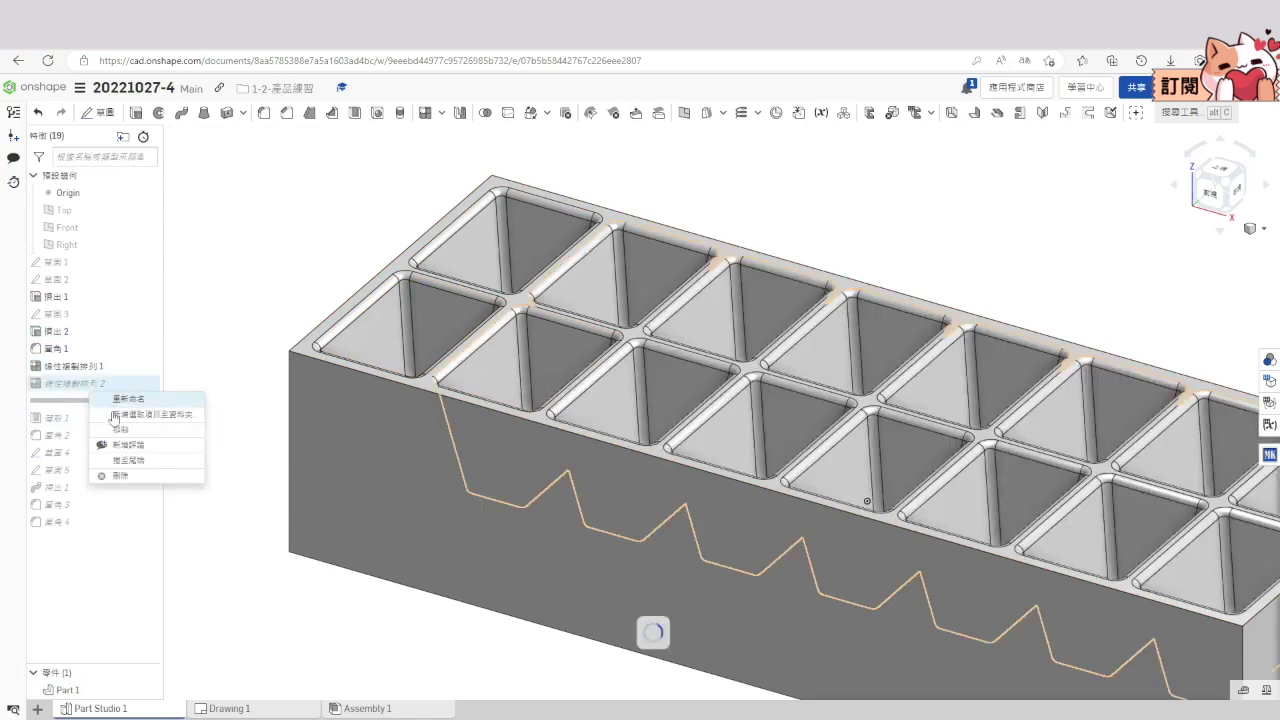
left_click(91, 384)
right_click(97, 385)
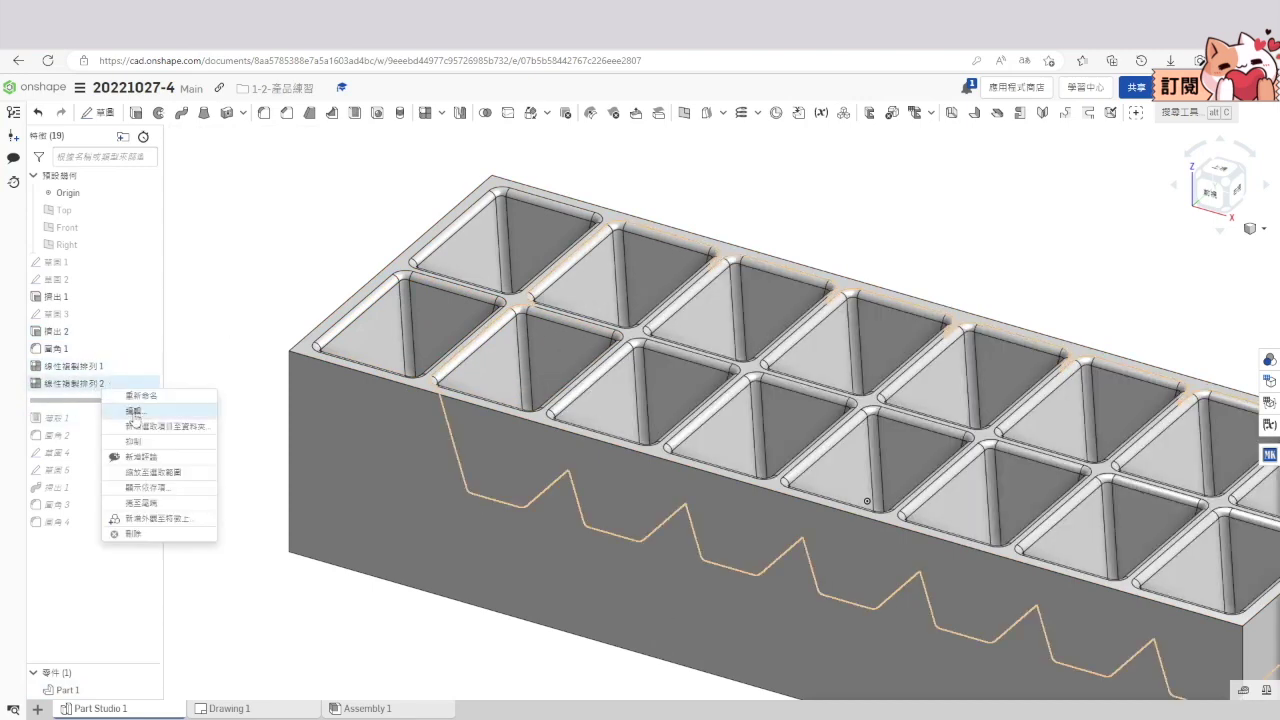
left_click(212, 412)
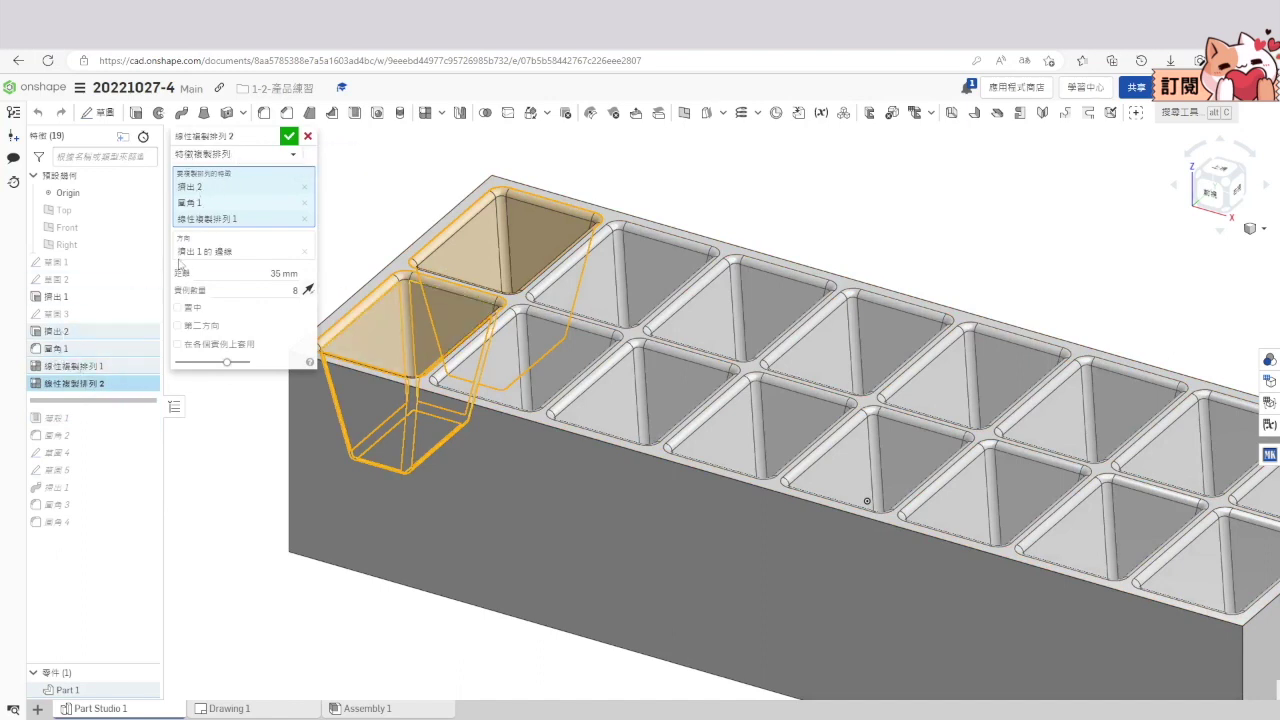
left_click(196, 253)
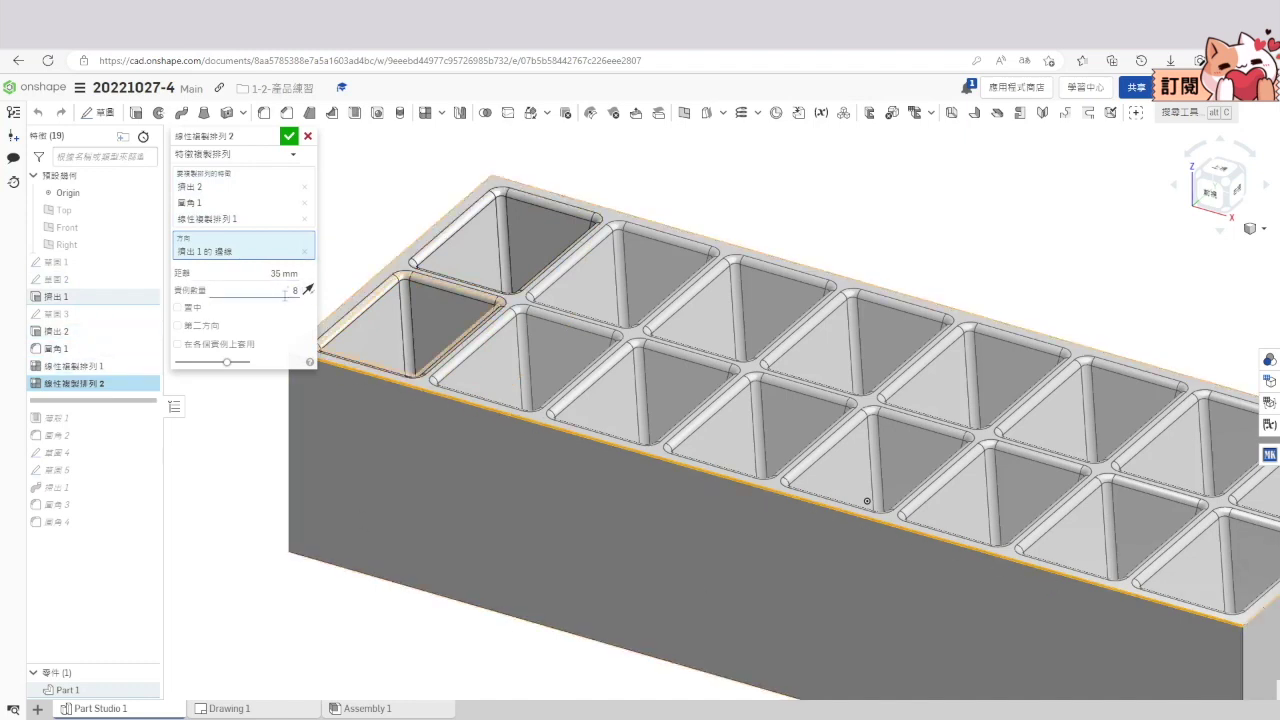
scroll(806, 426, "down", 3)
left_click(288, 135)
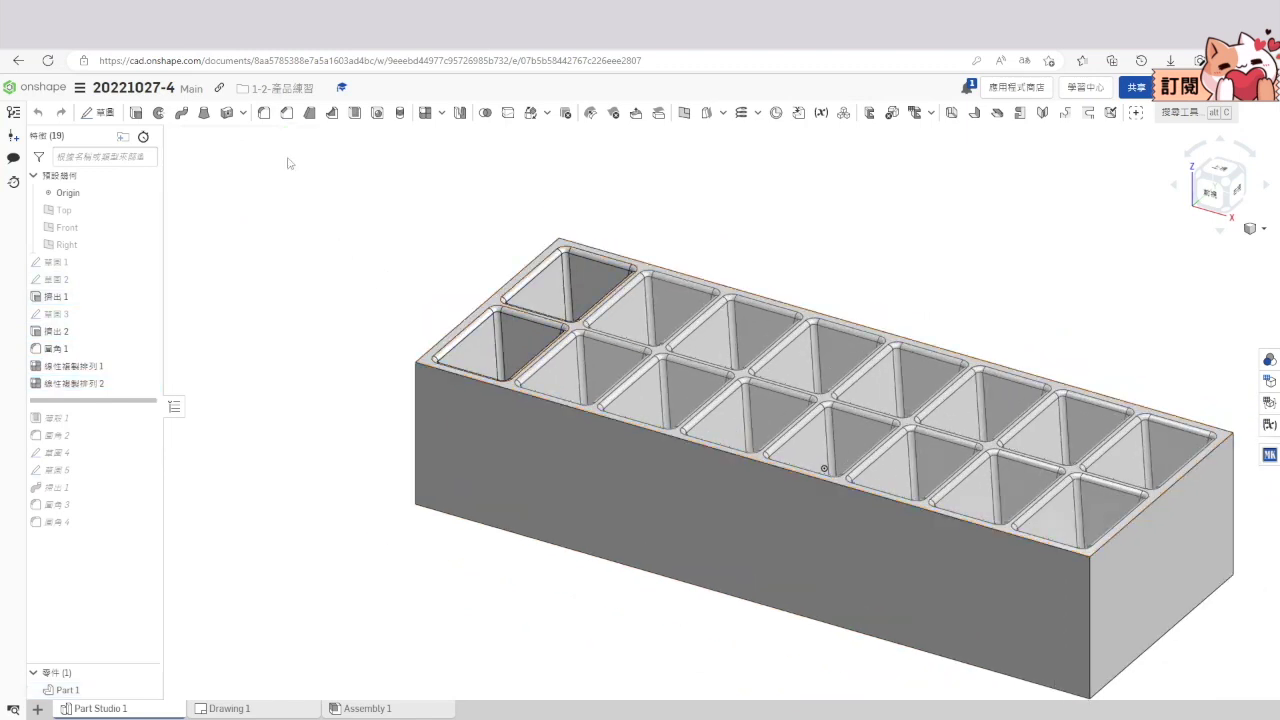
Roll the history forward past 薄殼 1 and examine the shell's removed faces and wall thickness from several angles.
left_click_drag(89, 400, 89, 418)
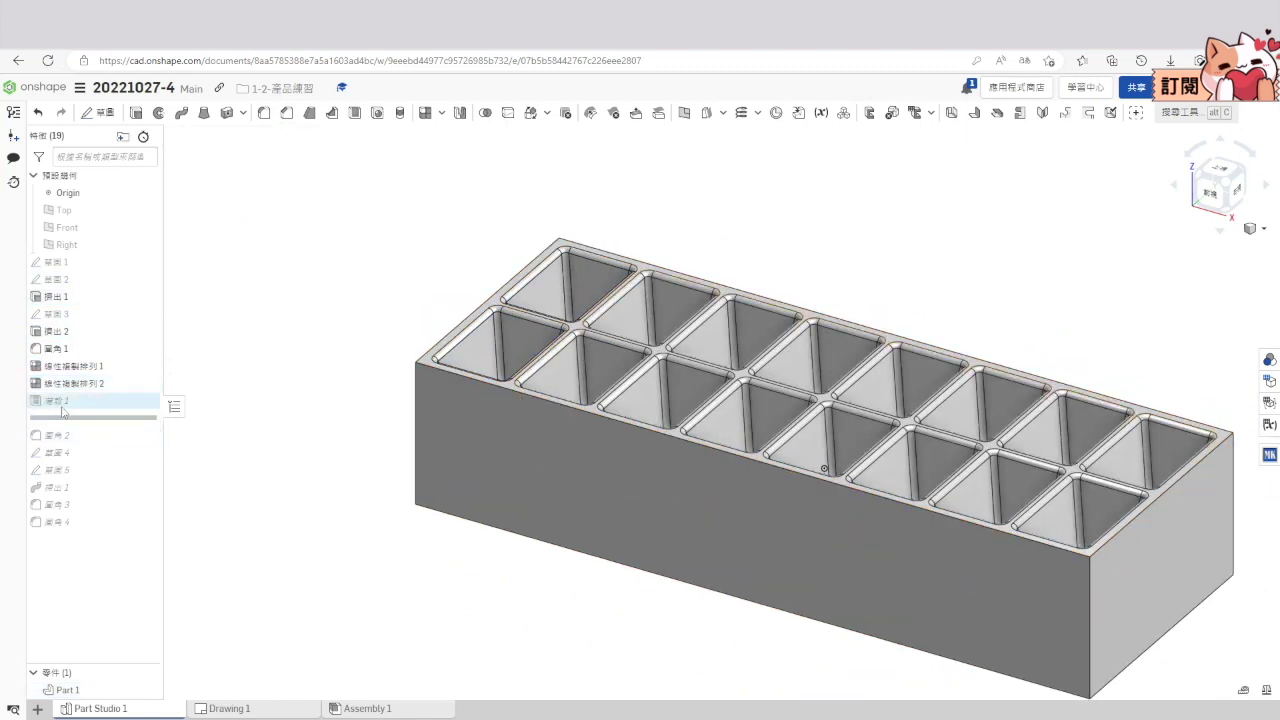
right_click(64, 404)
left_click(120, 430)
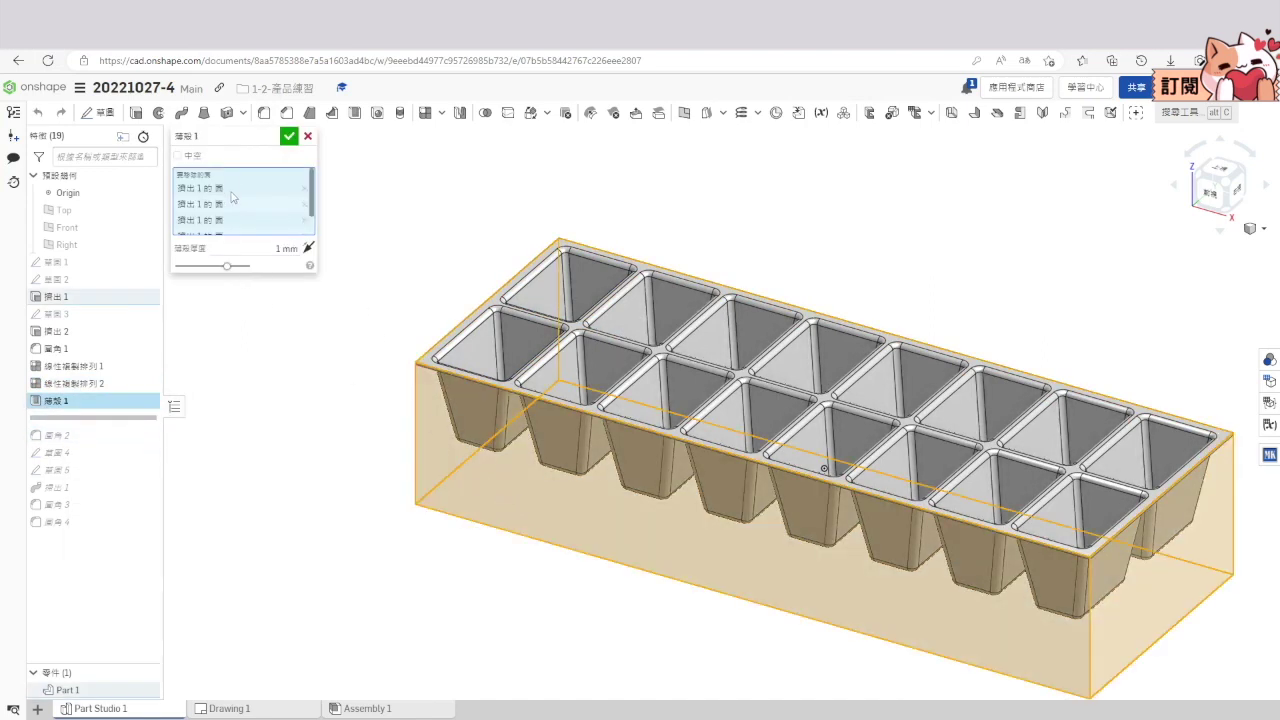
right_click_drag(348, 569, 790, 580)
left_click(1227, 182)
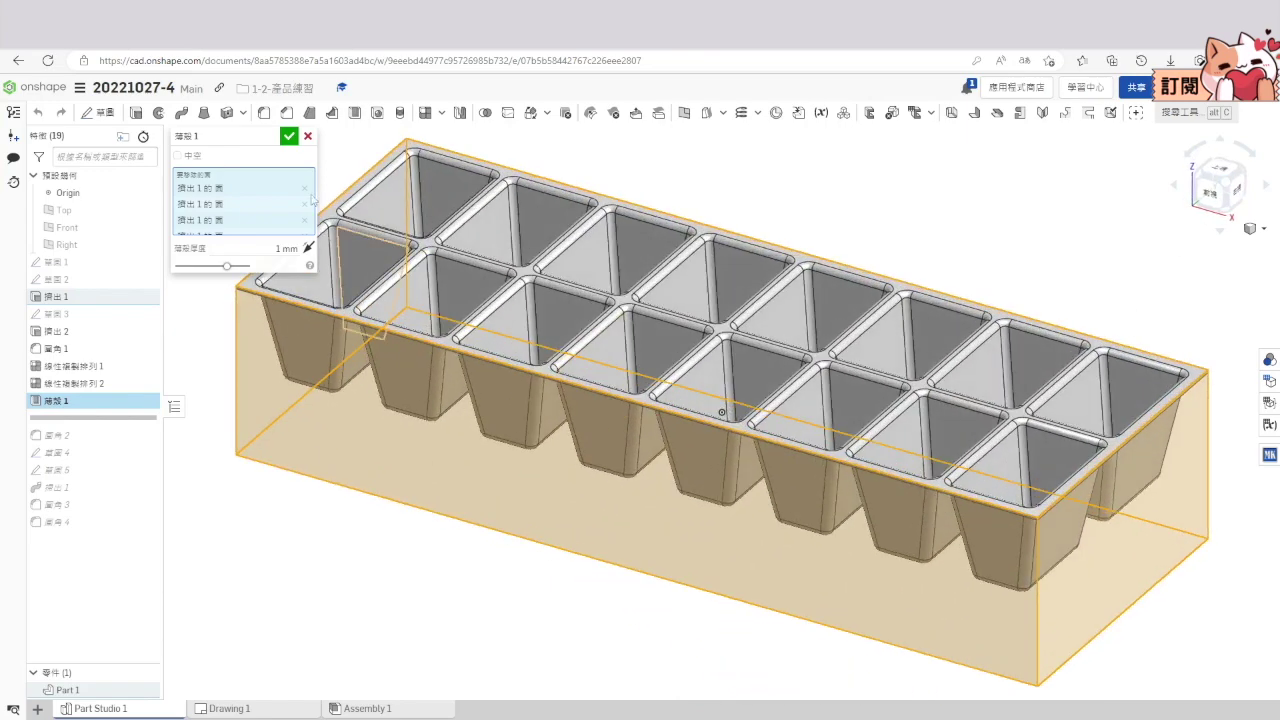
left_click(289, 136)
Roll the history forward past 圓角 2 and examine the selected edges and radius of the tray's corner fillet.
left_click_drag(107, 419, 107, 449)
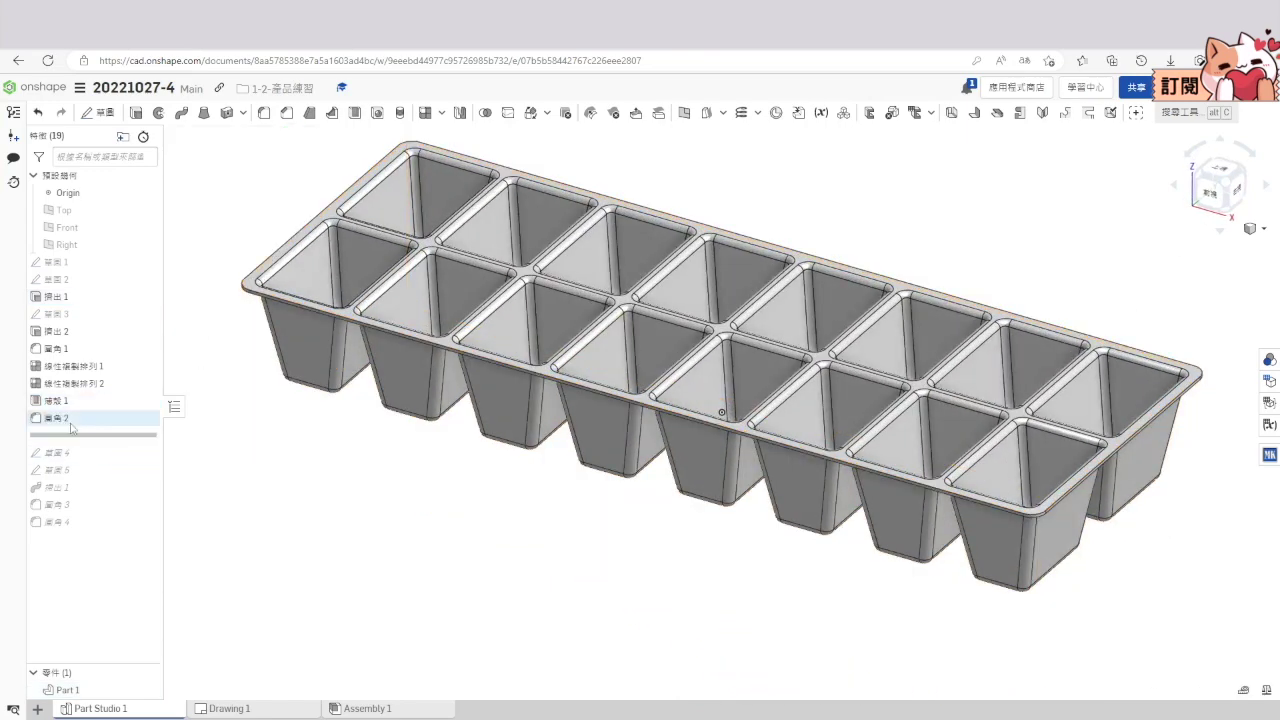
right_click(76, 420)
left_click(115, 452)
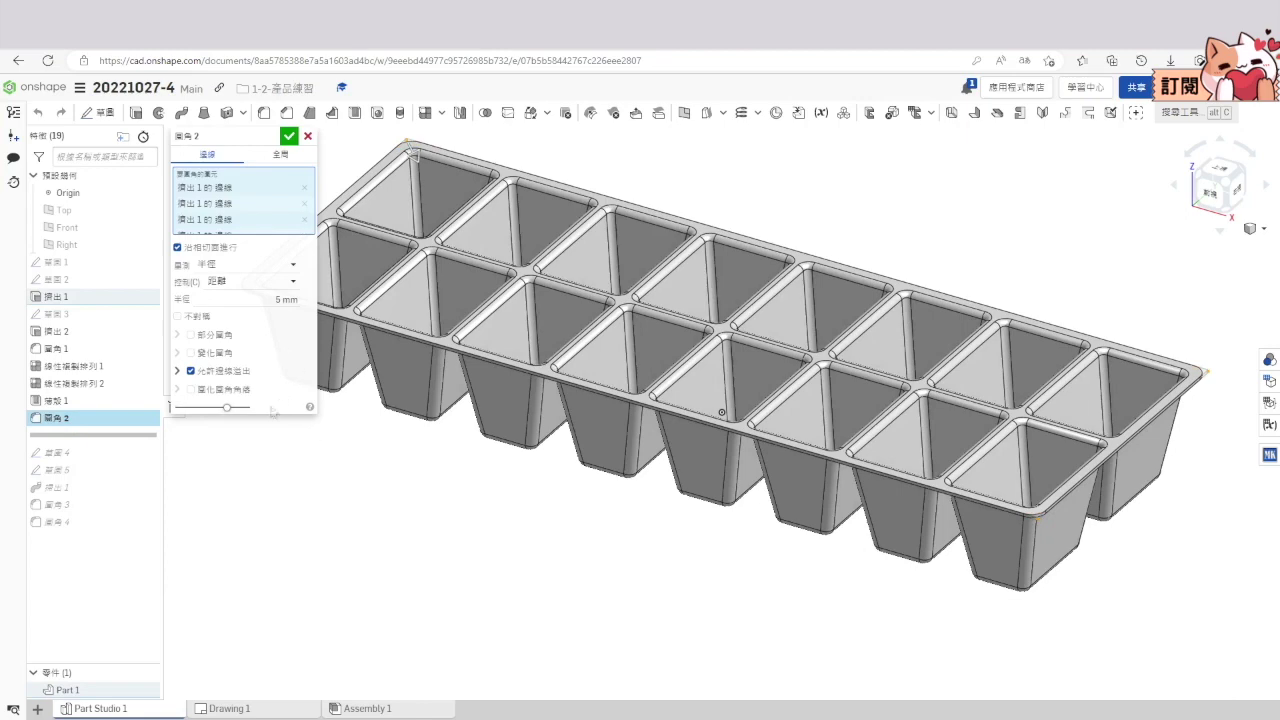
scroll(312, 200, "down", 1)
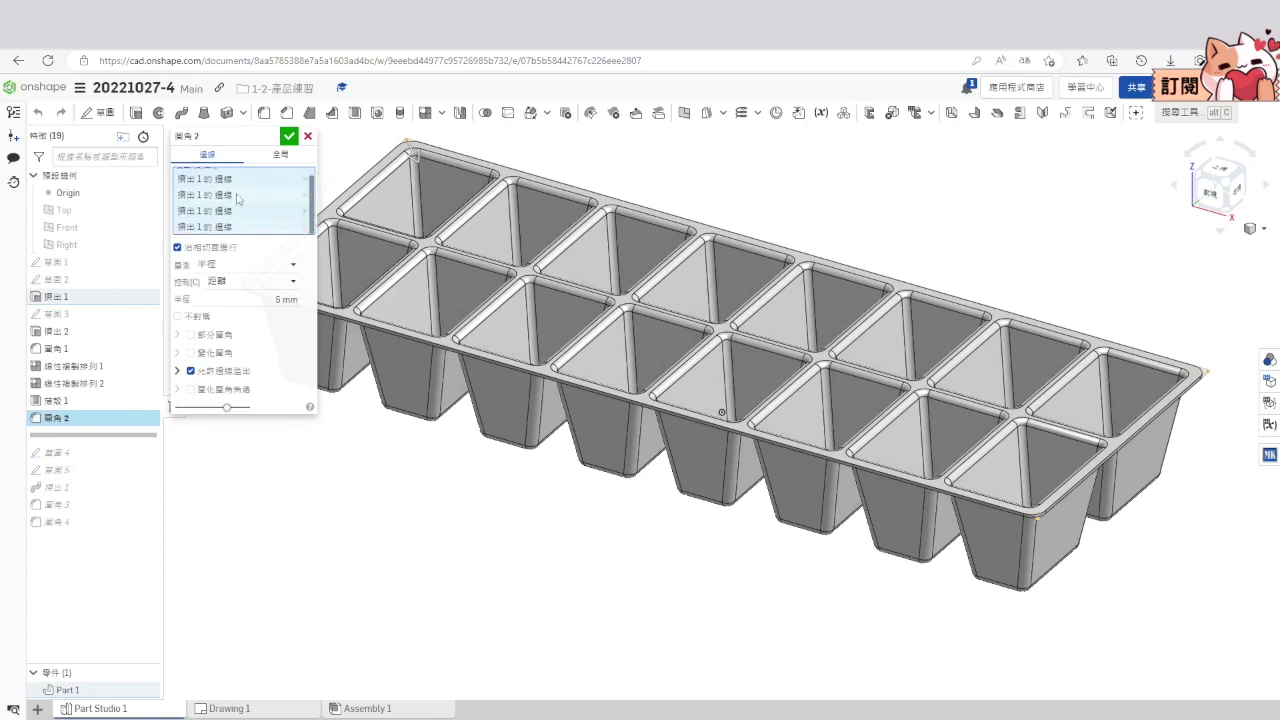
scroll(232, 204, "up", 1)
scroll(1080, 563, "down", 3)
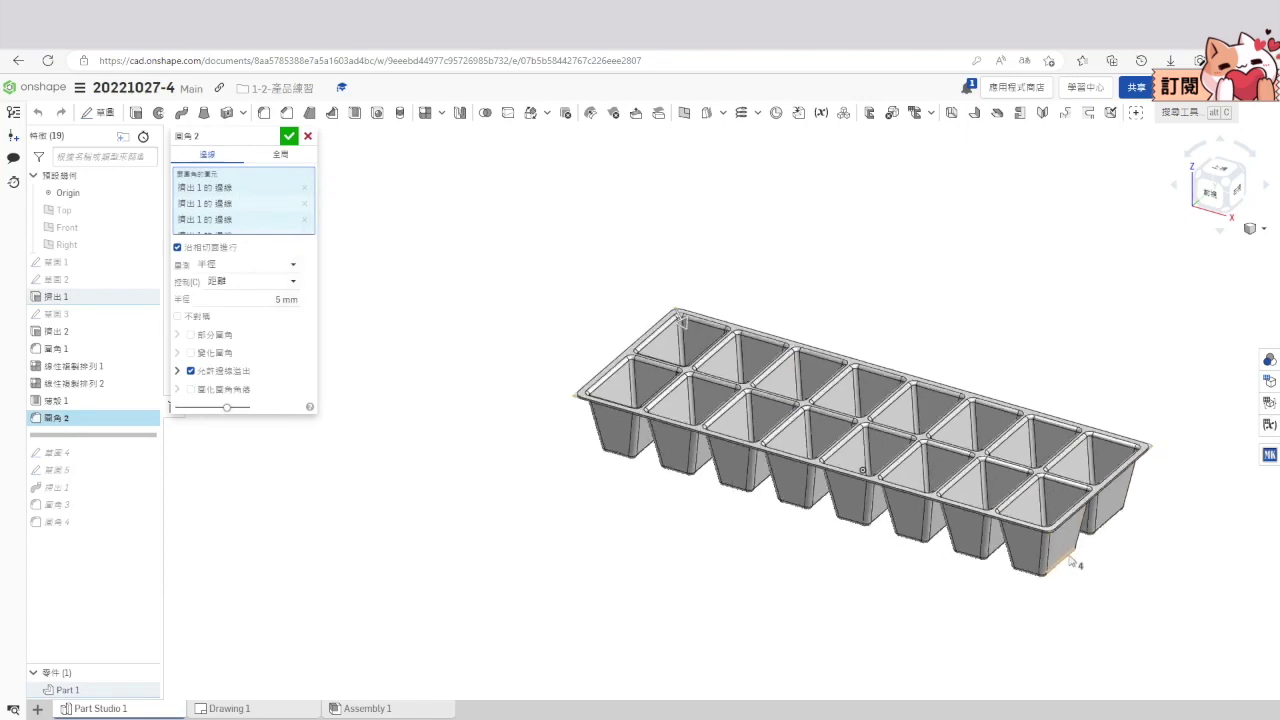
scroll(540, 340, "up", 3)
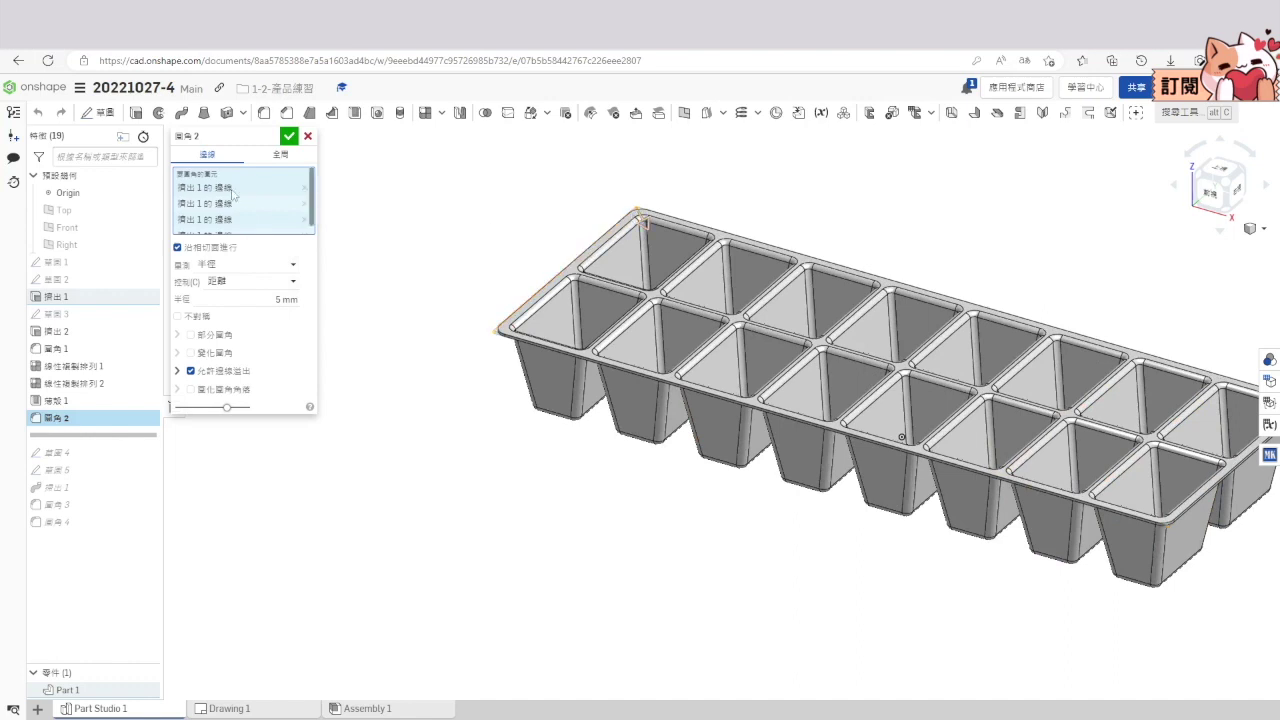
scroll(236, 219, "down", 1)
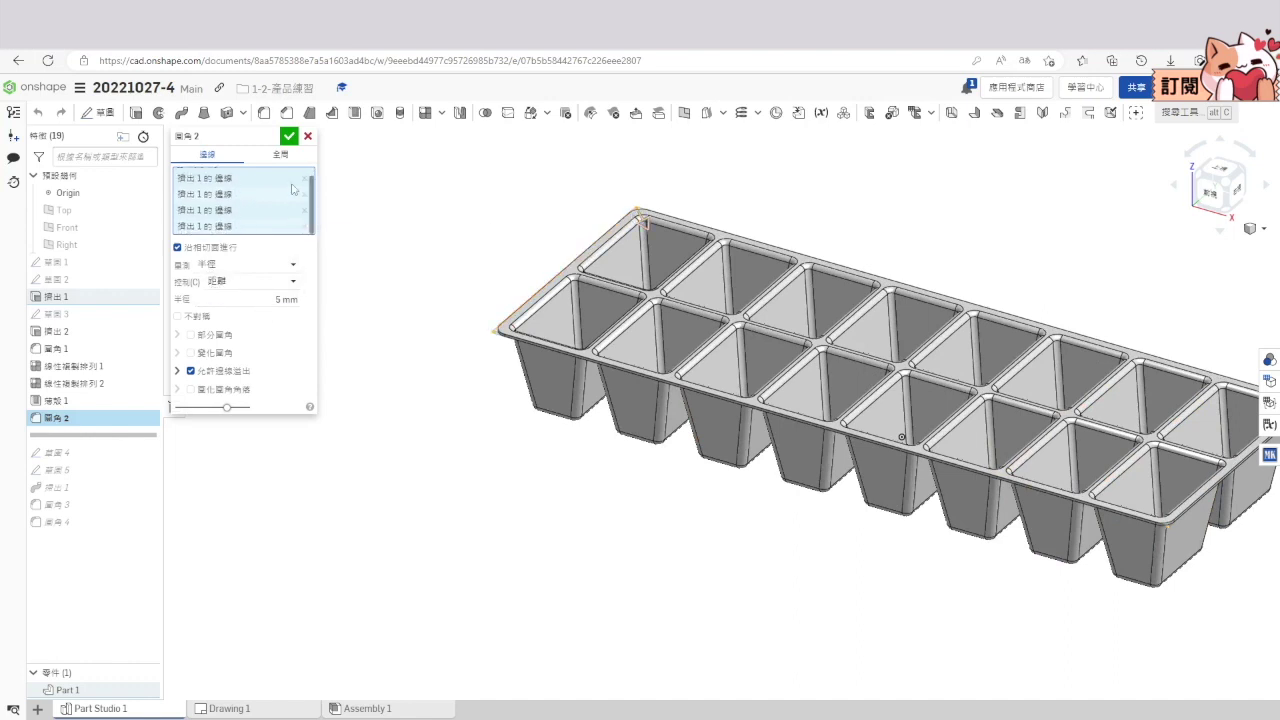
left_click(288, 136)
Roll the history forward past 草圖 4 and examine the dimensioned L-shaped rim profile up close in front view.
left_click_drag(98, 436, 98, 458)
scroll(658, 542, "down", 2)
scroll(1016, 586, "up", 2)
right_click(55, 453)
left_click(259, 487)
right_click(54, 437)
left_click(99, 481)
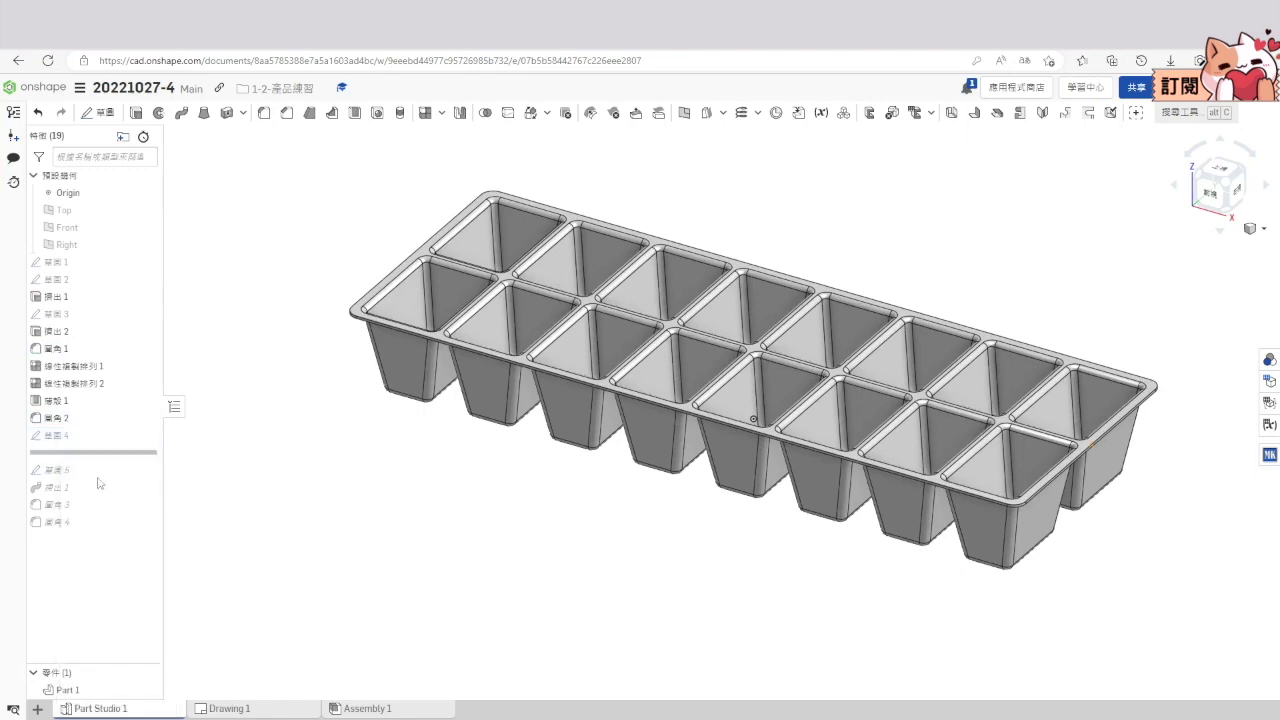
double_click(60, 435)
left_click(1215, 194)
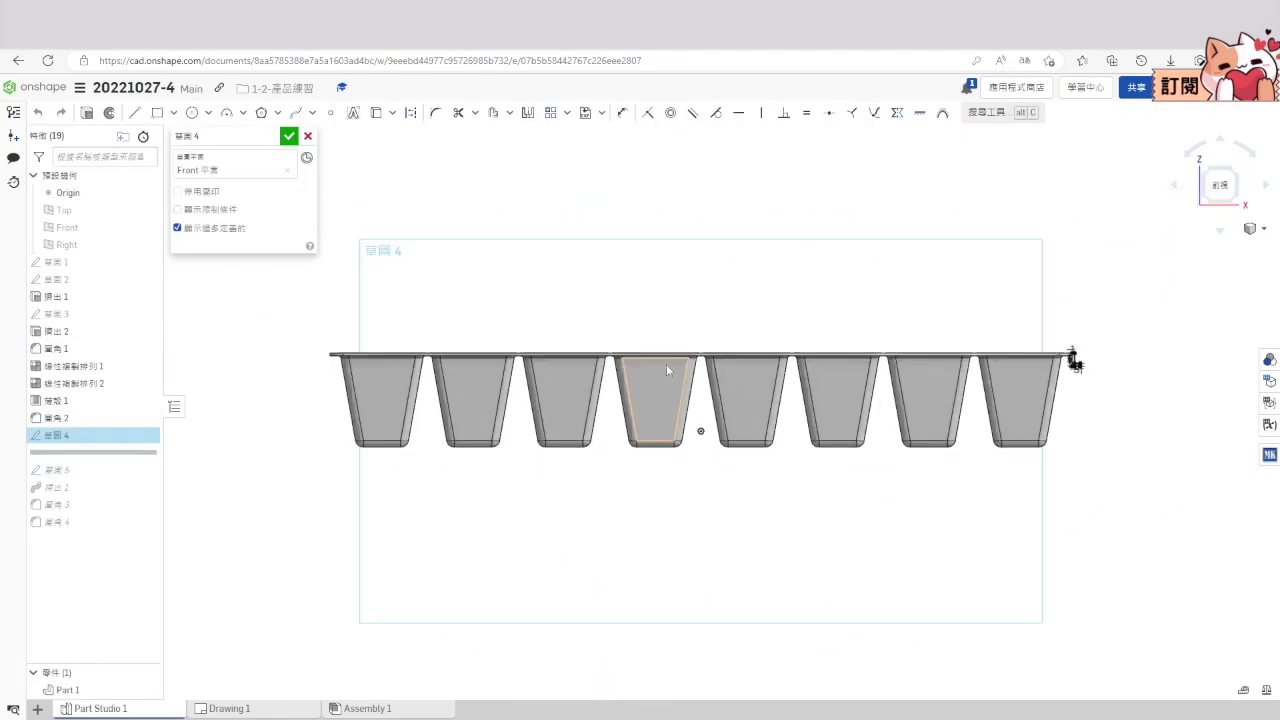
scroll(1095, 345, "up", 5)
scroll(1140, 326, "up", 5)
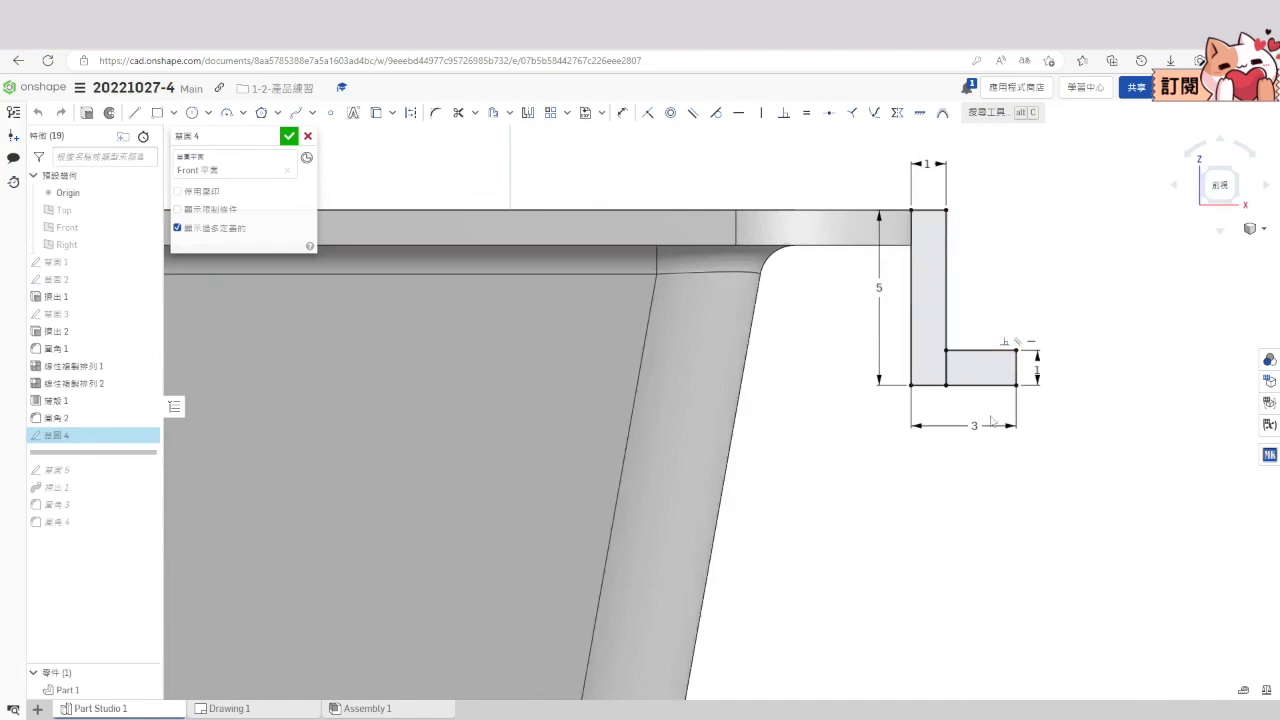
left_click(288, 135)
Roll the history forward past 草圖 5 and examine the L-shaped rim profile sketch on the Front plane.
left_click_drag(97, 452, 60, 465)
right_click(56, 453)
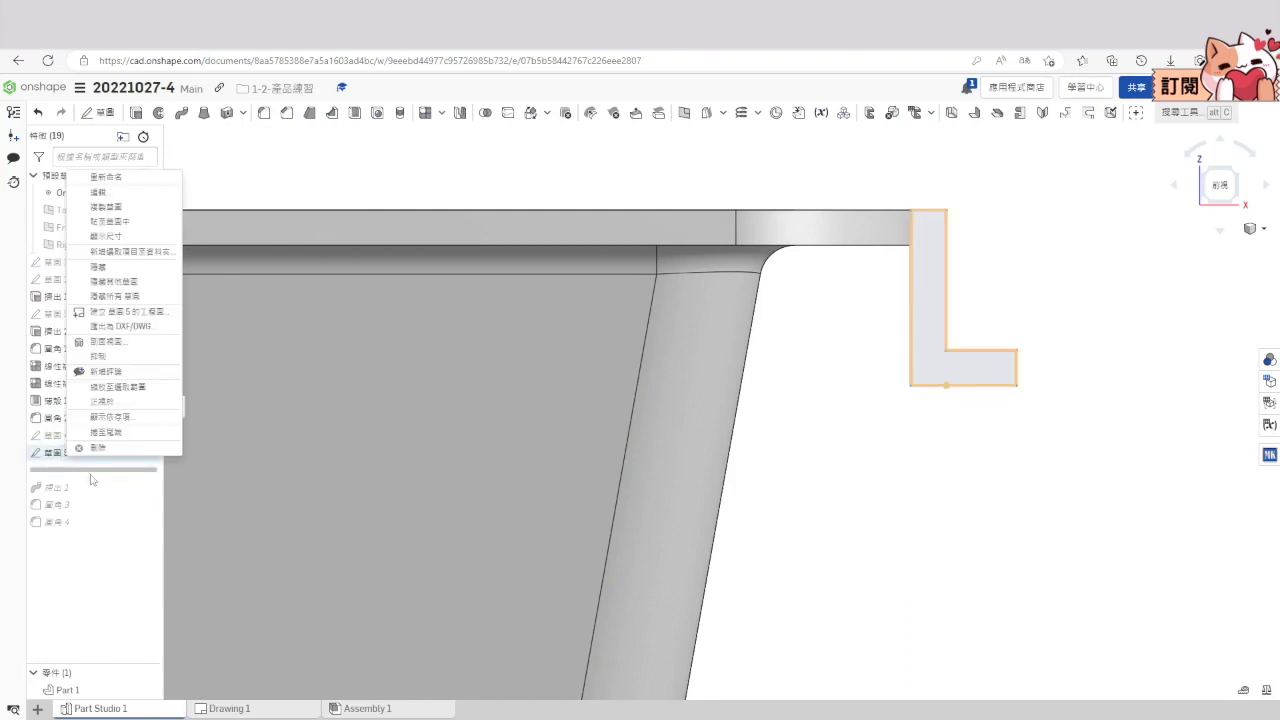
left_click(100, 192)
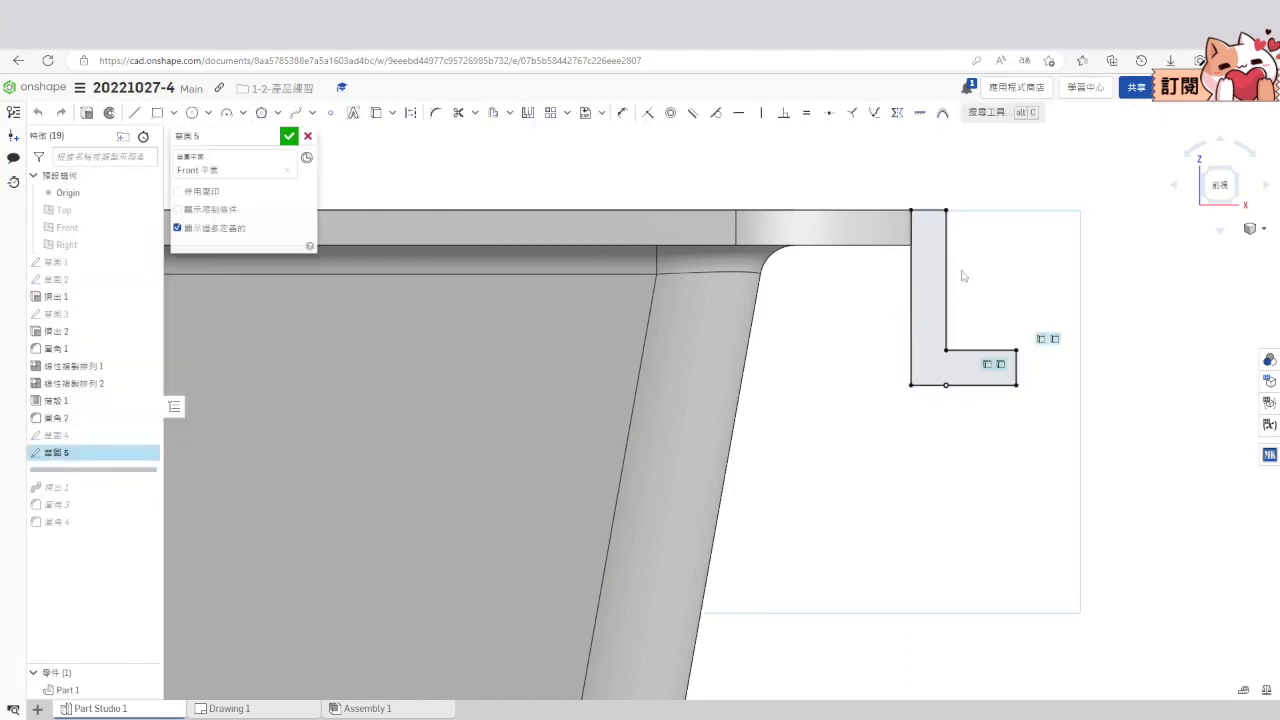
left_click(288, 135)
Roll the history forward past 掃出 1 and examine the rim sweep's profile and path edges around the tray in trimetric view.
left_click_drag(95, 468, 75, 488)
right_click(60, 470)
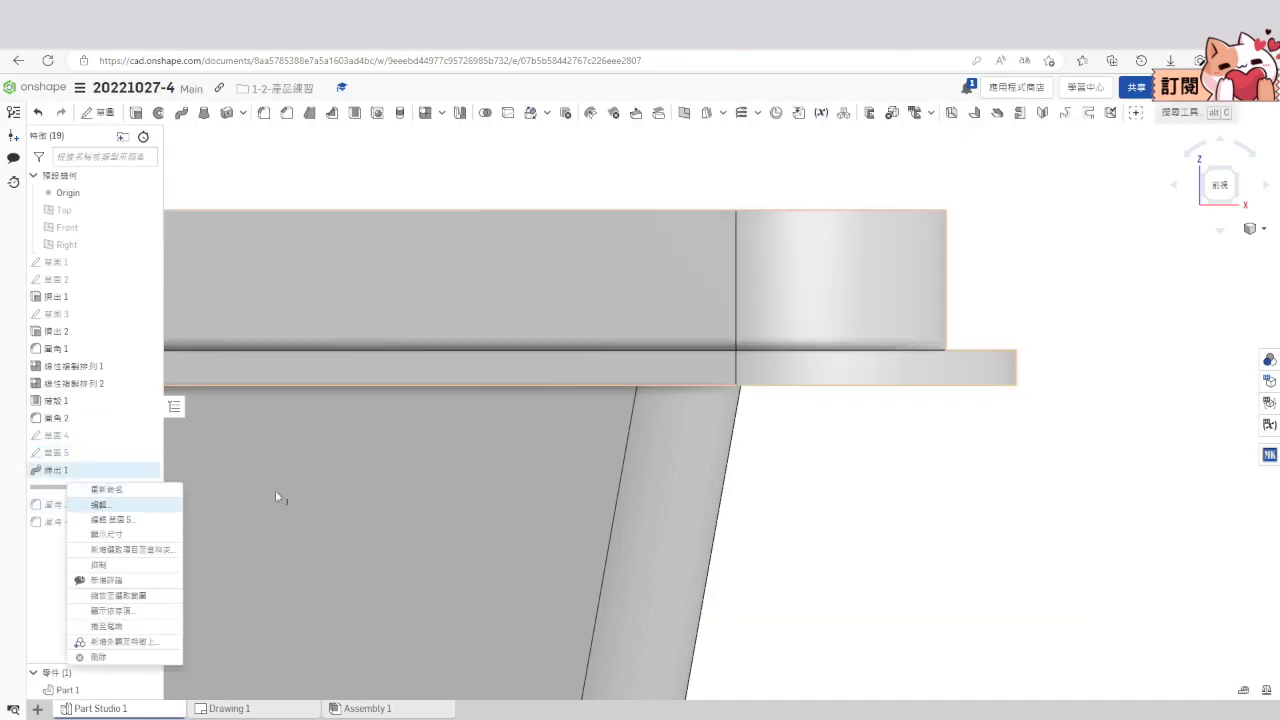
left_click(150, 505)
left_click(1249, 231)
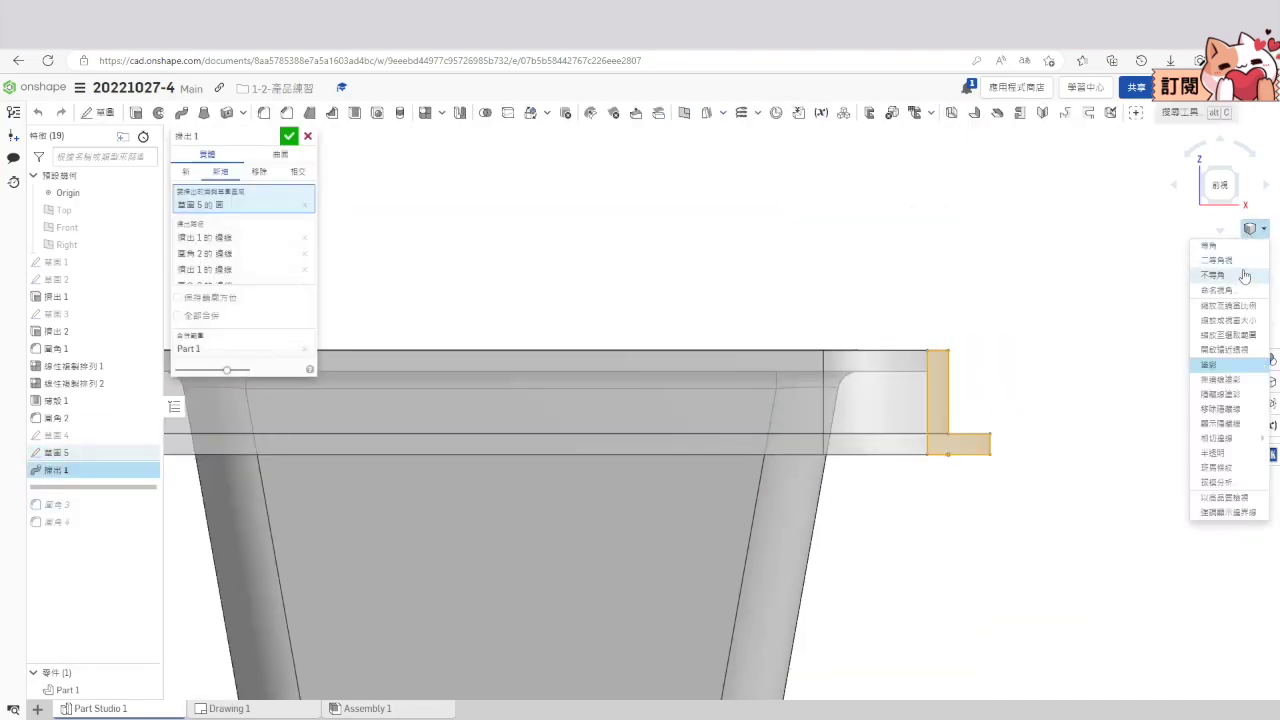
left_click(1243, 275)
scroll(1226, 540, "up", 4)
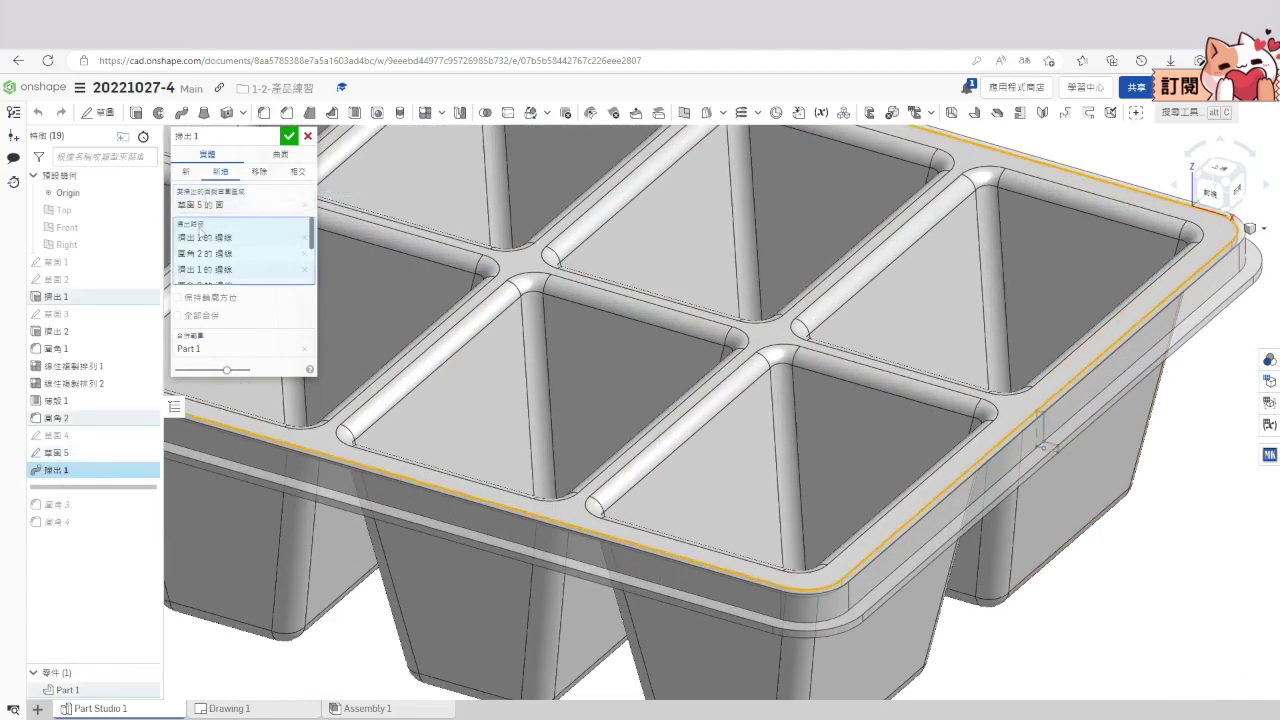
scroll(785, 490, "down", 5)
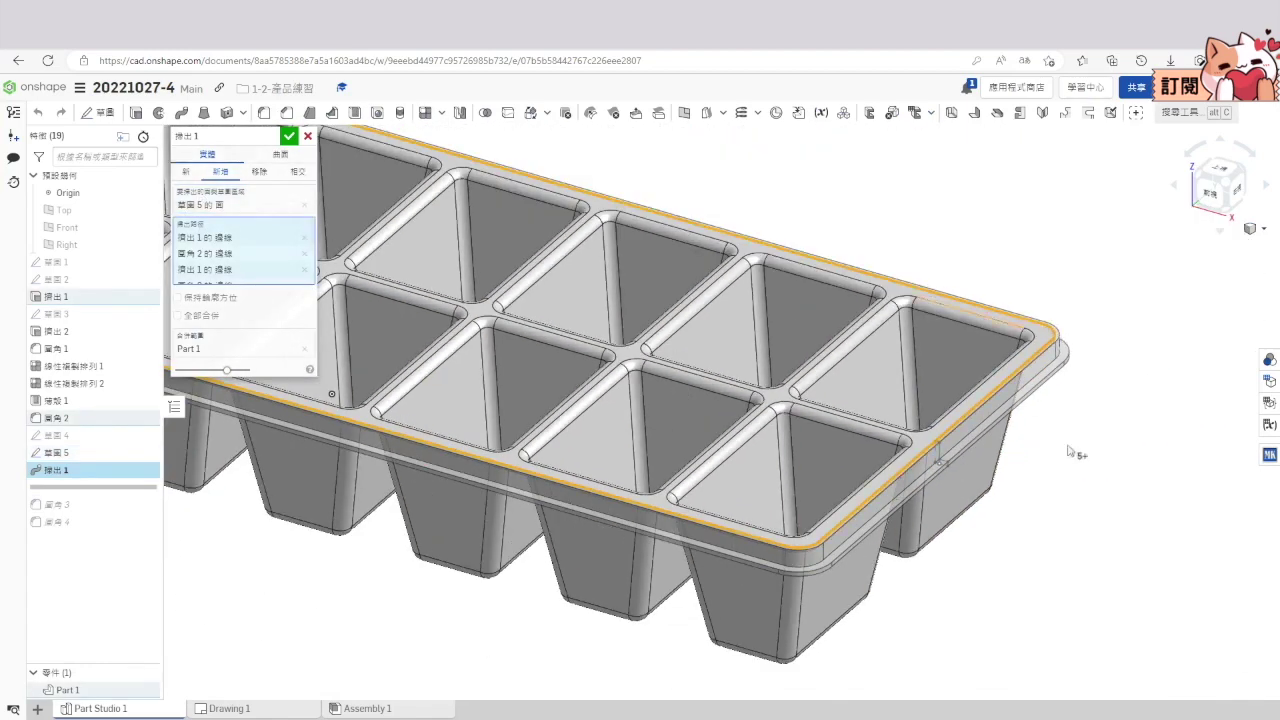
scroll(1075, 450, "down", 2)
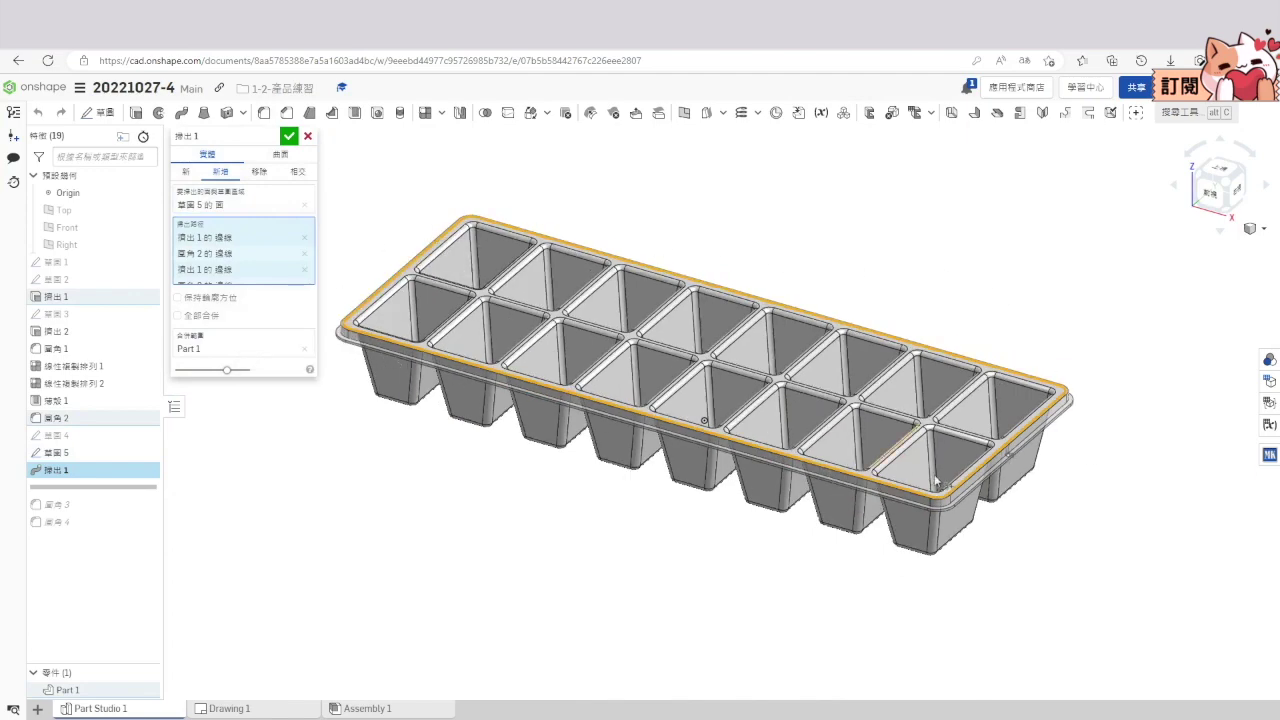
scroll(937, 483, "up", 6)
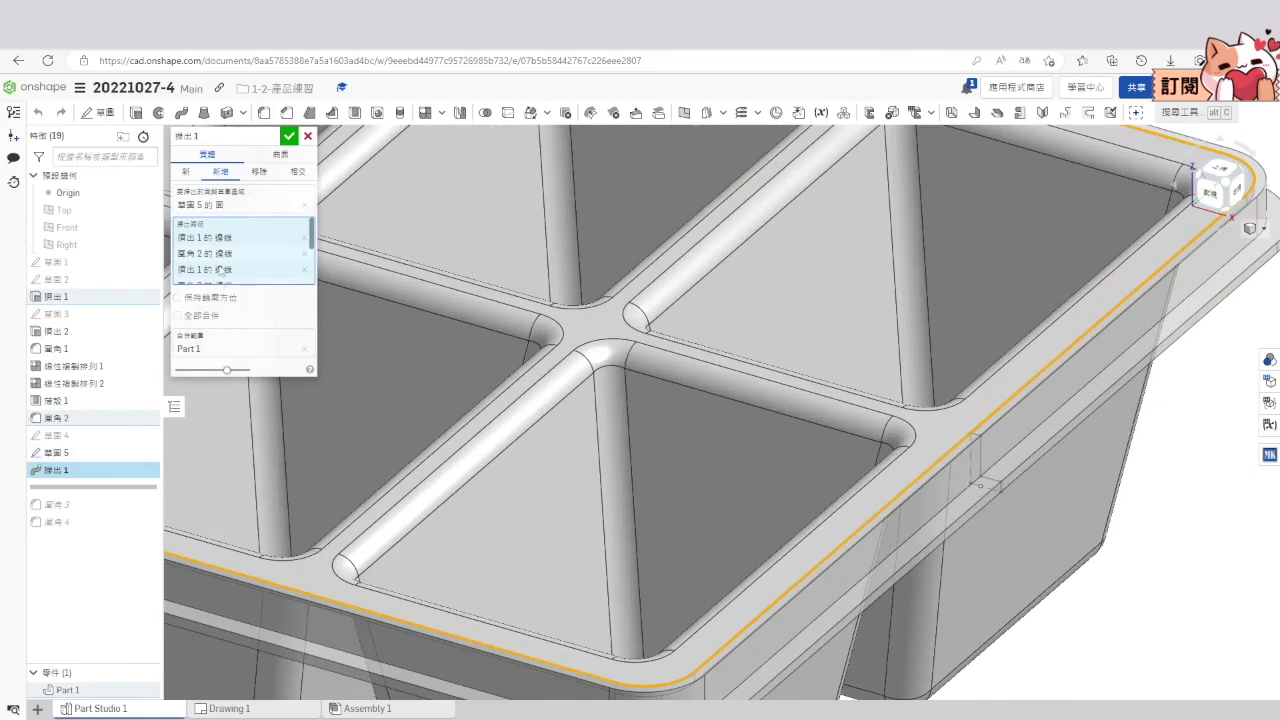
left_click(288, 137)
Roll the history forward past 圓角 3 and examine the selected rim edge and fillet radius from the tray's underside.
left_click_drag(92, 486, 92, 504)
scroll(715, 535, "down", 8)
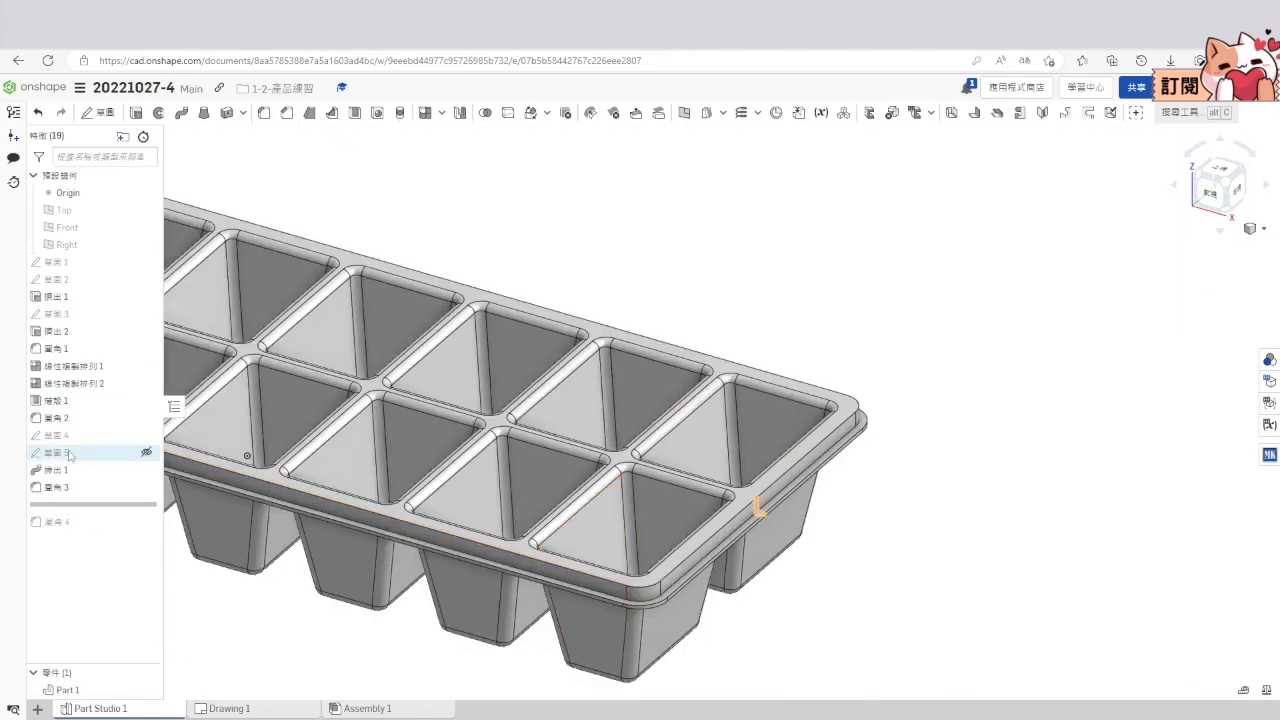
right_click(105, 493)
left_click(103, 525)
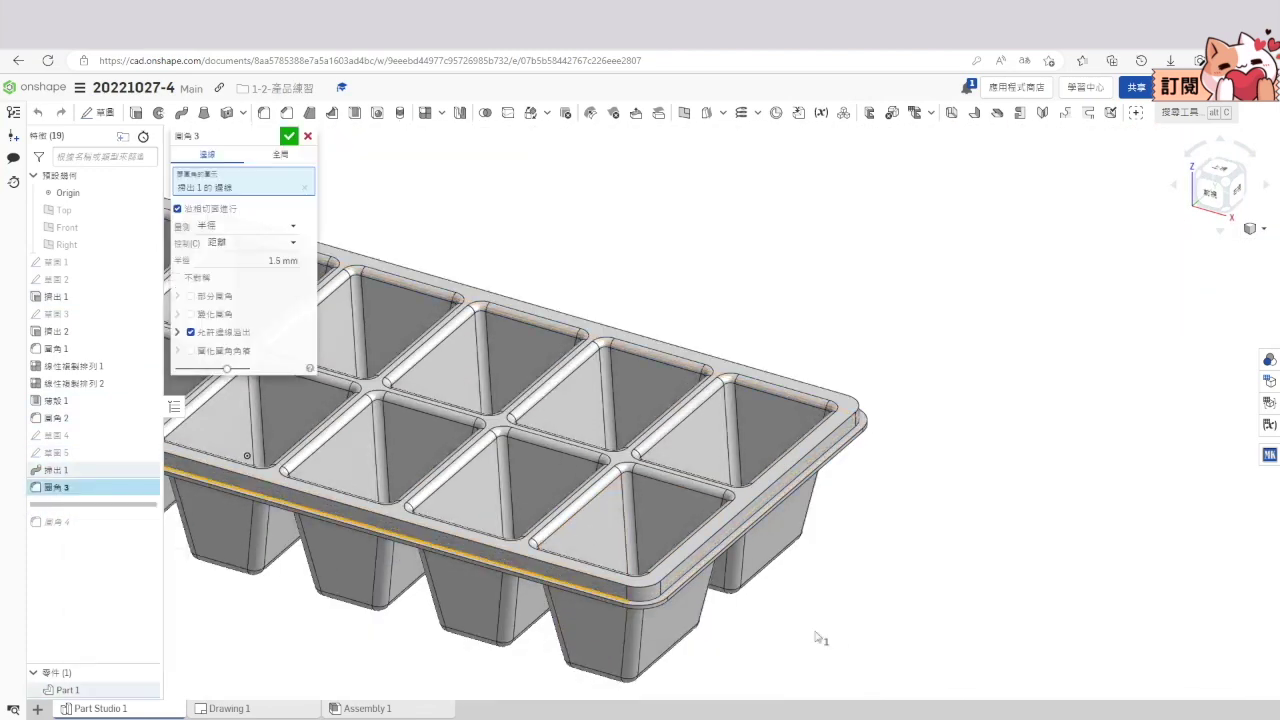
right_click_drag(787, 638, 841, 202)
scroll(809, 246, "up", 4)
right_click_drag(809, 246, 795, 305)
scroll(795, 306, "down", 6)
right_click_drag(769, 177, 970, 210)
right_click_drag(782, 143, 1108, 274)
scroll(851, 309, "up", 8)
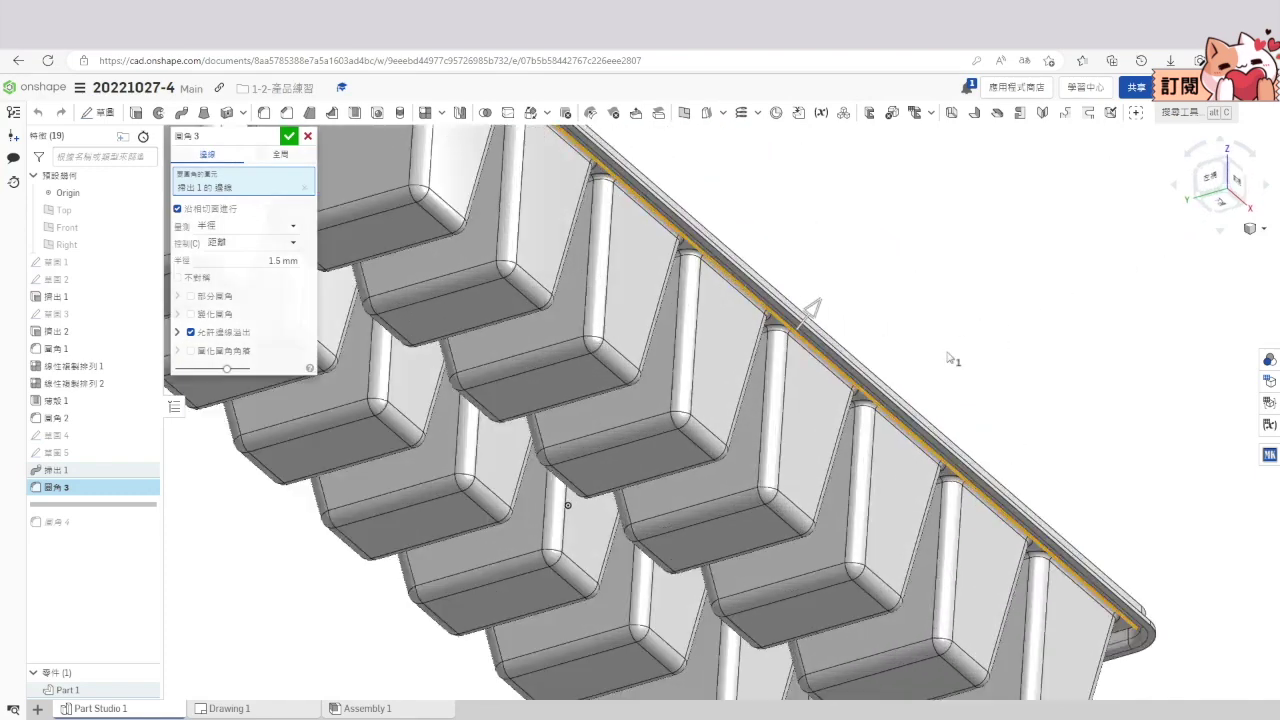
scroll(1035, 537, "up", 2)
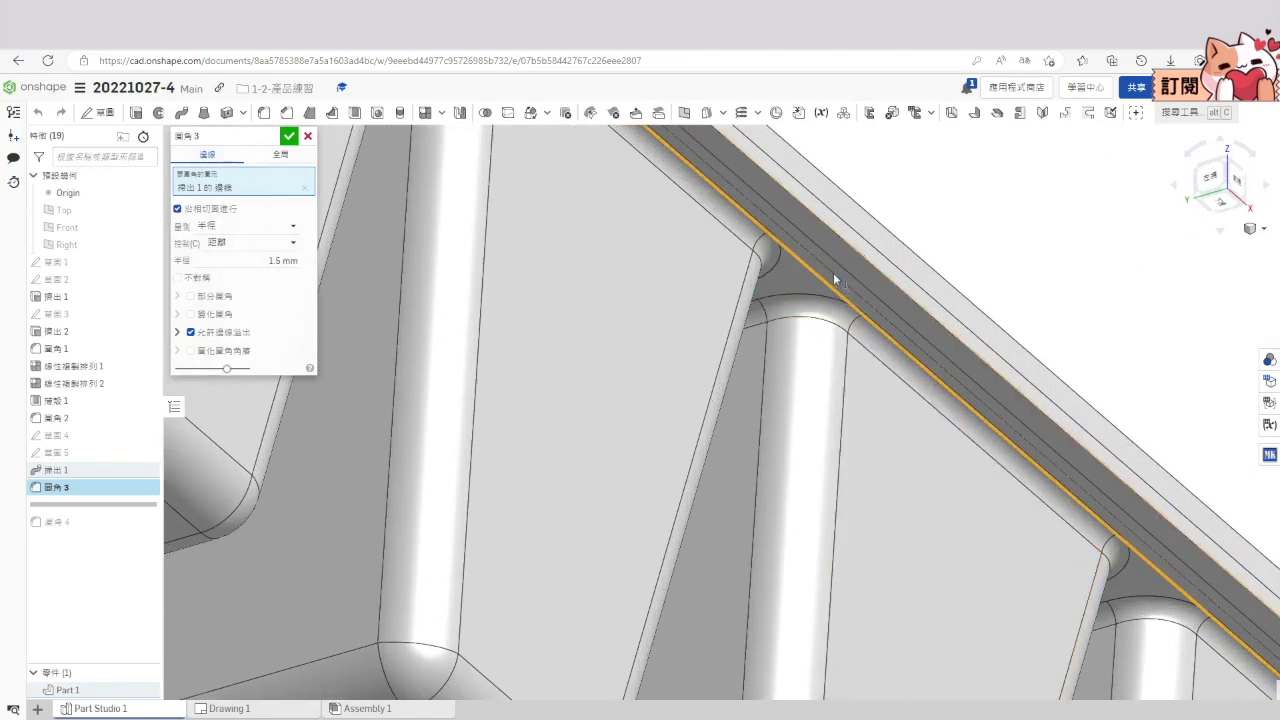
scroll(914, 351, "down", 10)
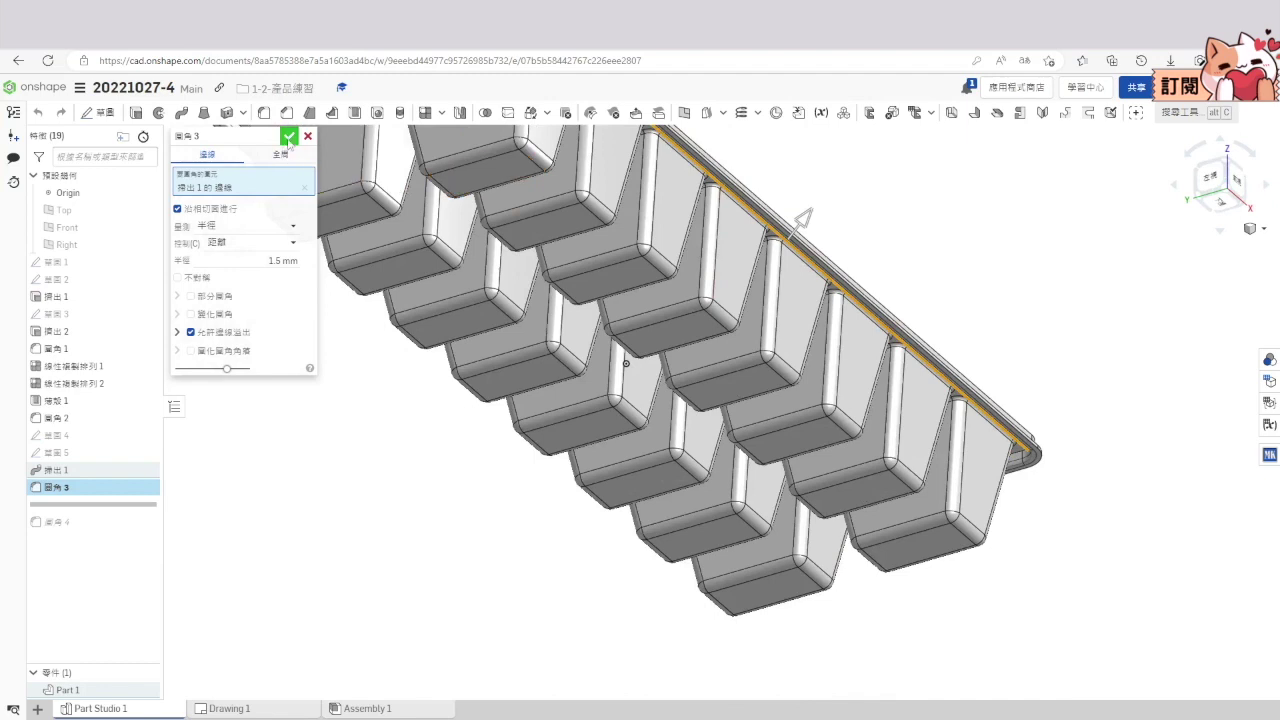
left_click(288, 137)
Roll the history forward past 圓角 4 and examine the rim fillet's selected edge and radius up close in isometric view.
left_click_drag(140, 504, 134, 530)
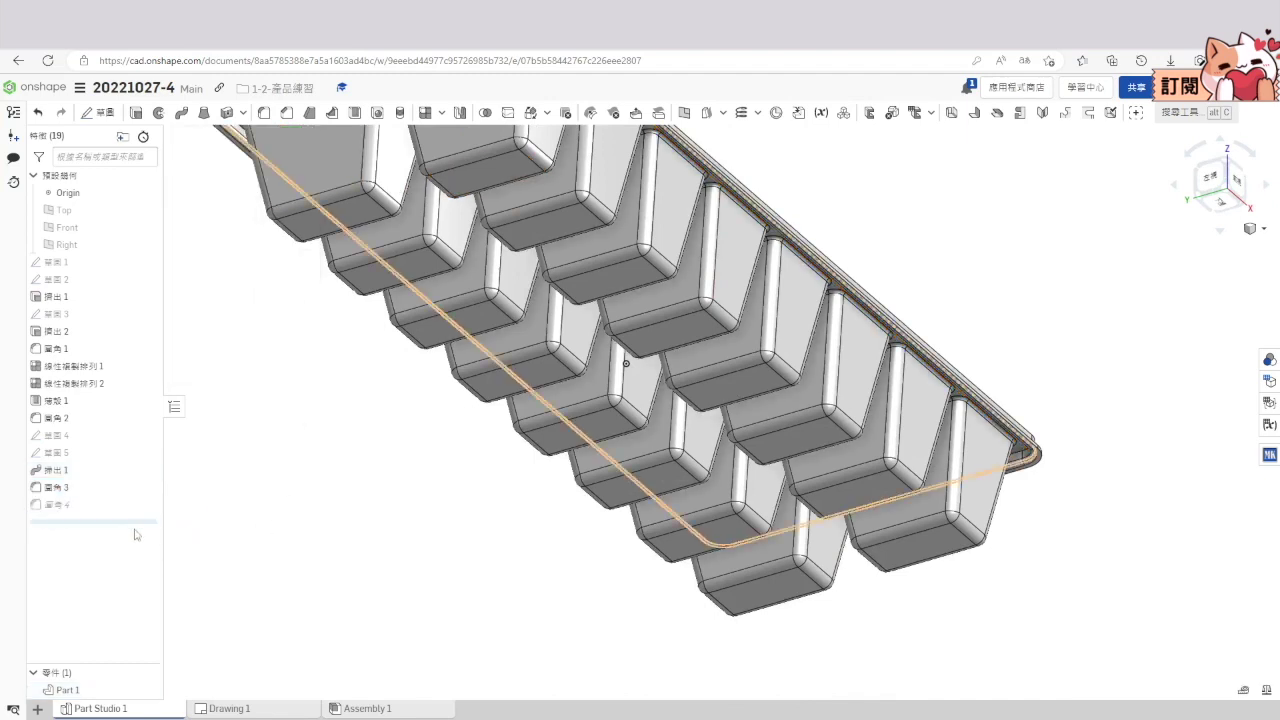
right_click(90, 506)
left_click(112, 540)
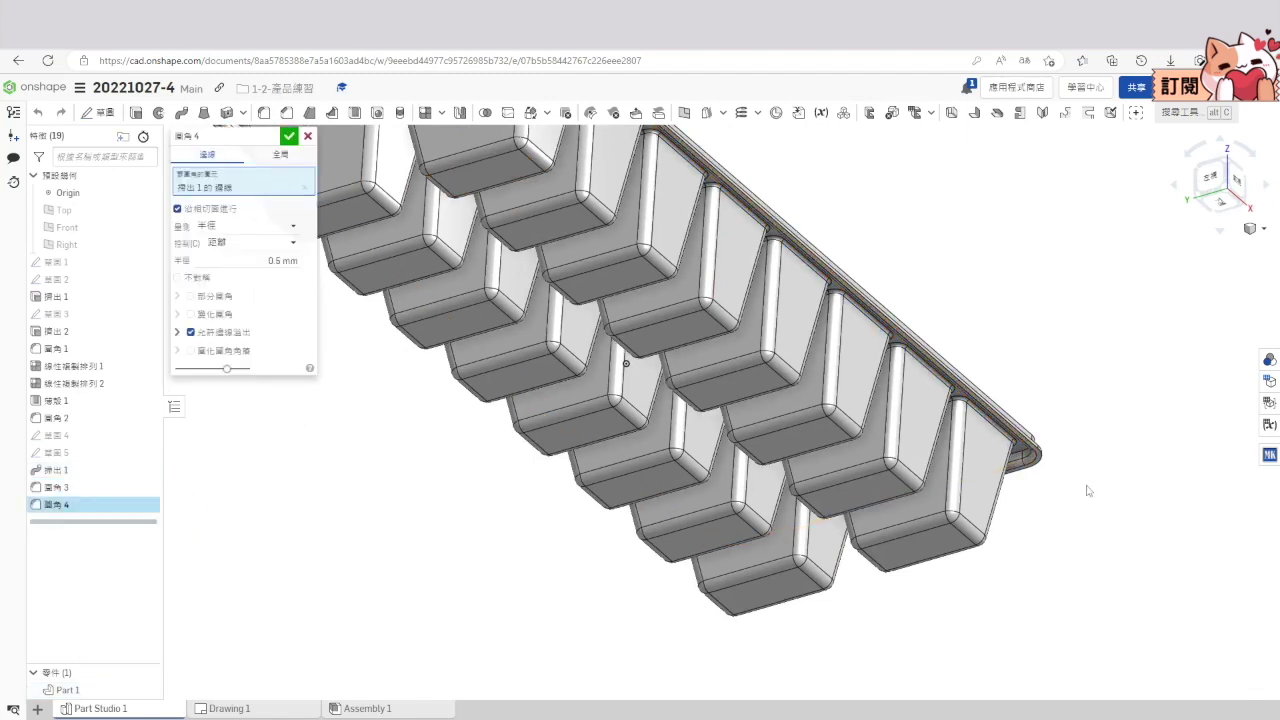
key("shift+7")
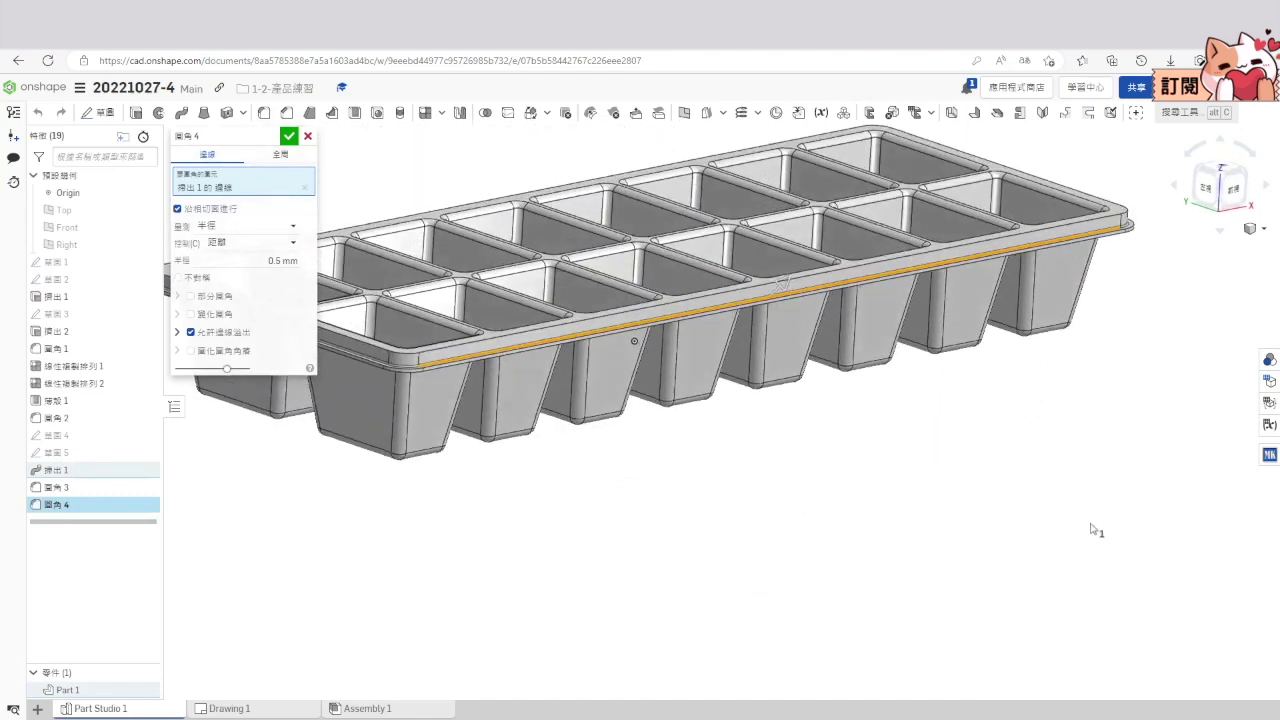
scroll(344, 481, "up", 5)
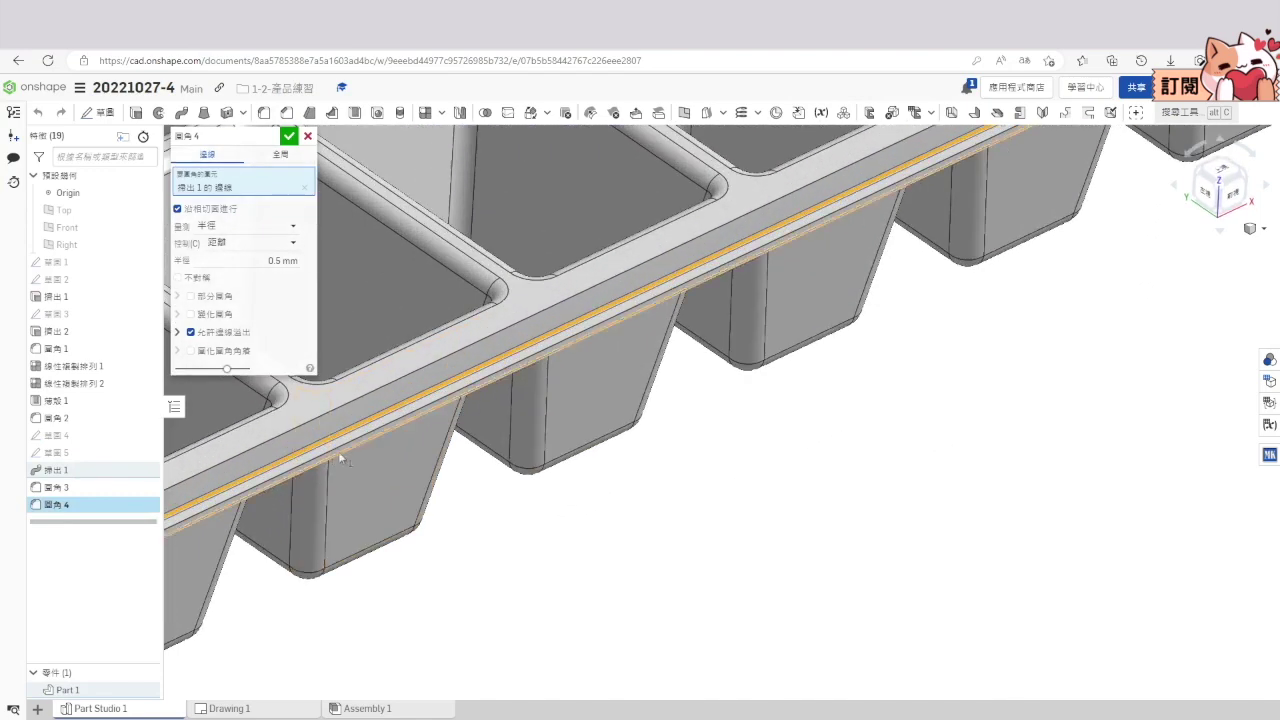
scroll(794, 591, "down", 3)
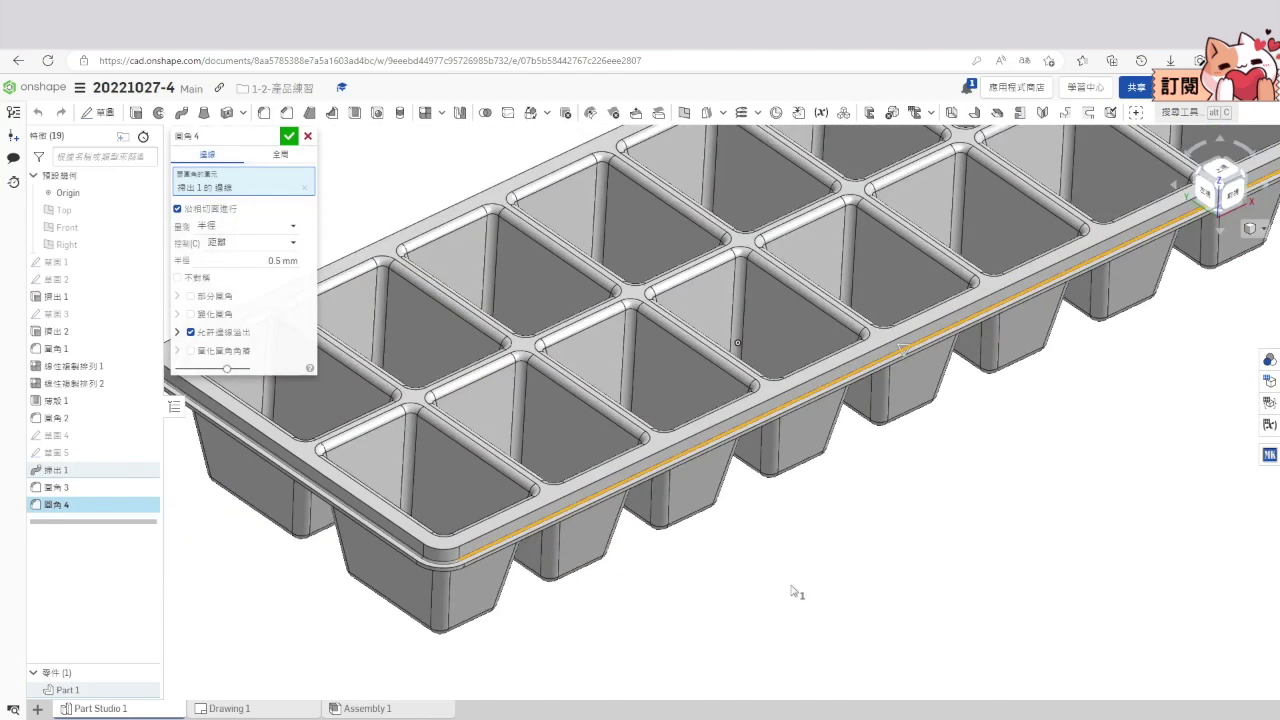
left_click(289, 137)
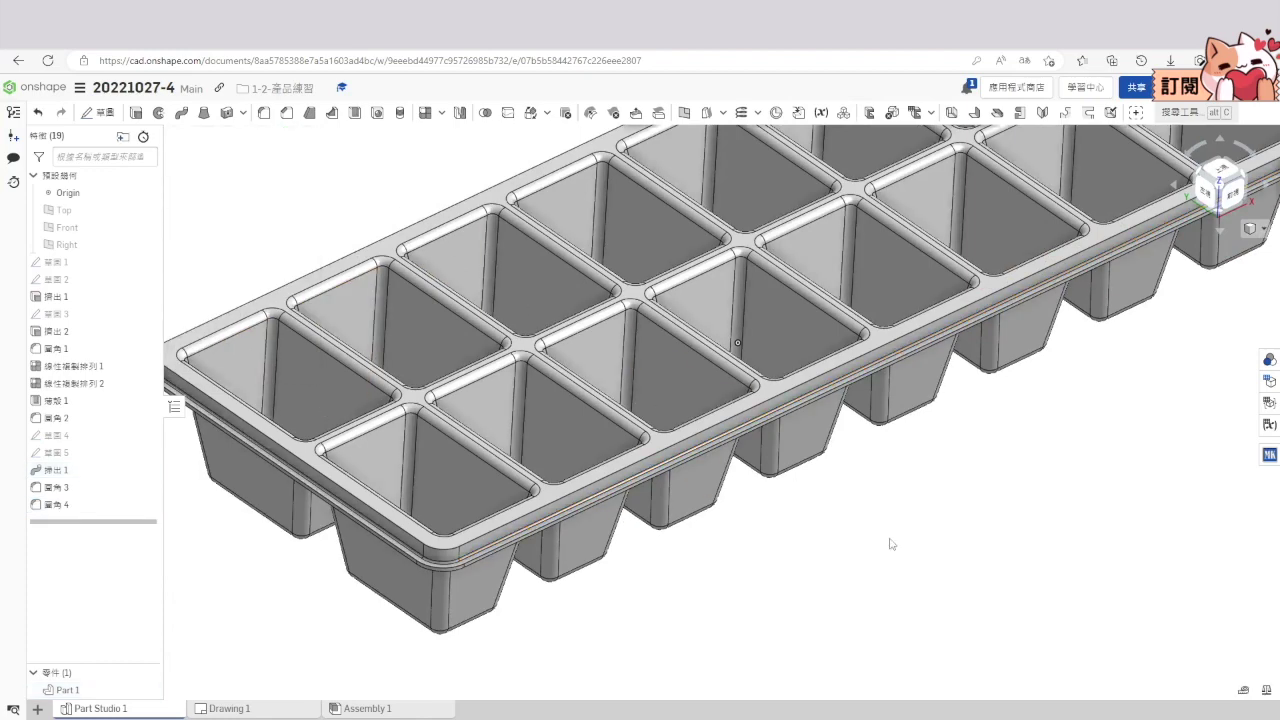
Turn on perspective display for the completed tray.
left_click(1257, 237)
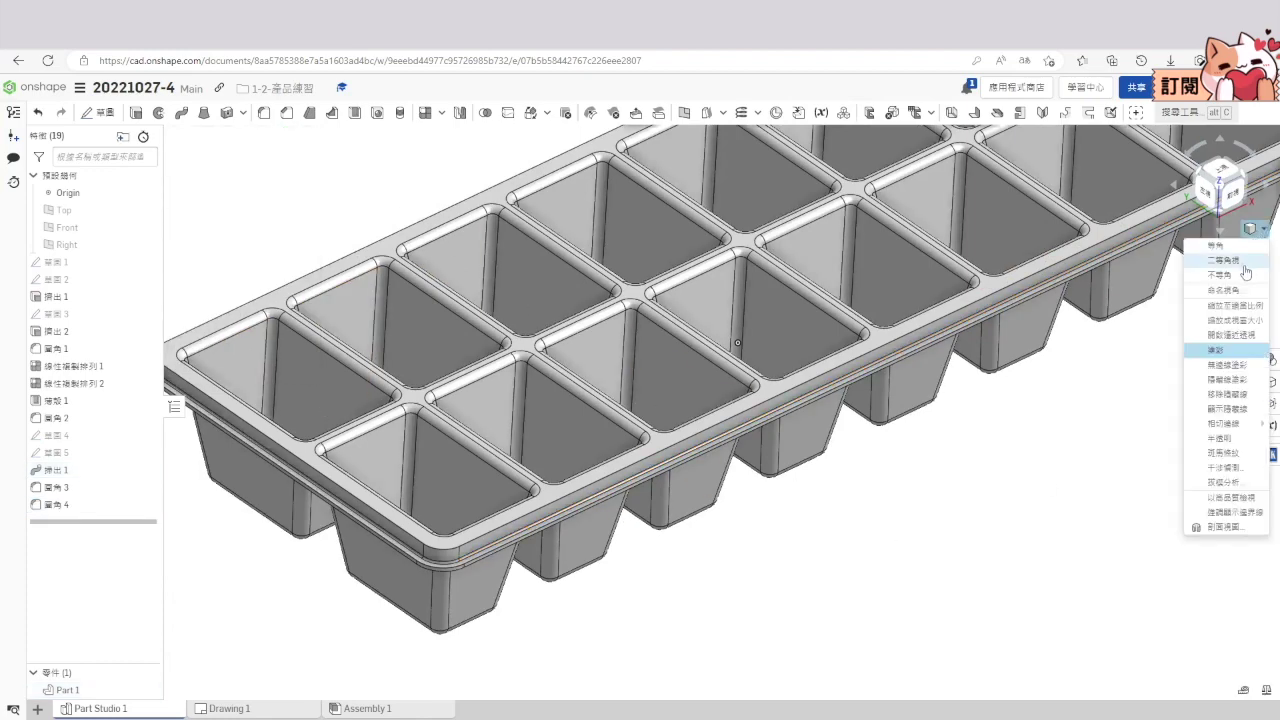
left_click(1230, 335)
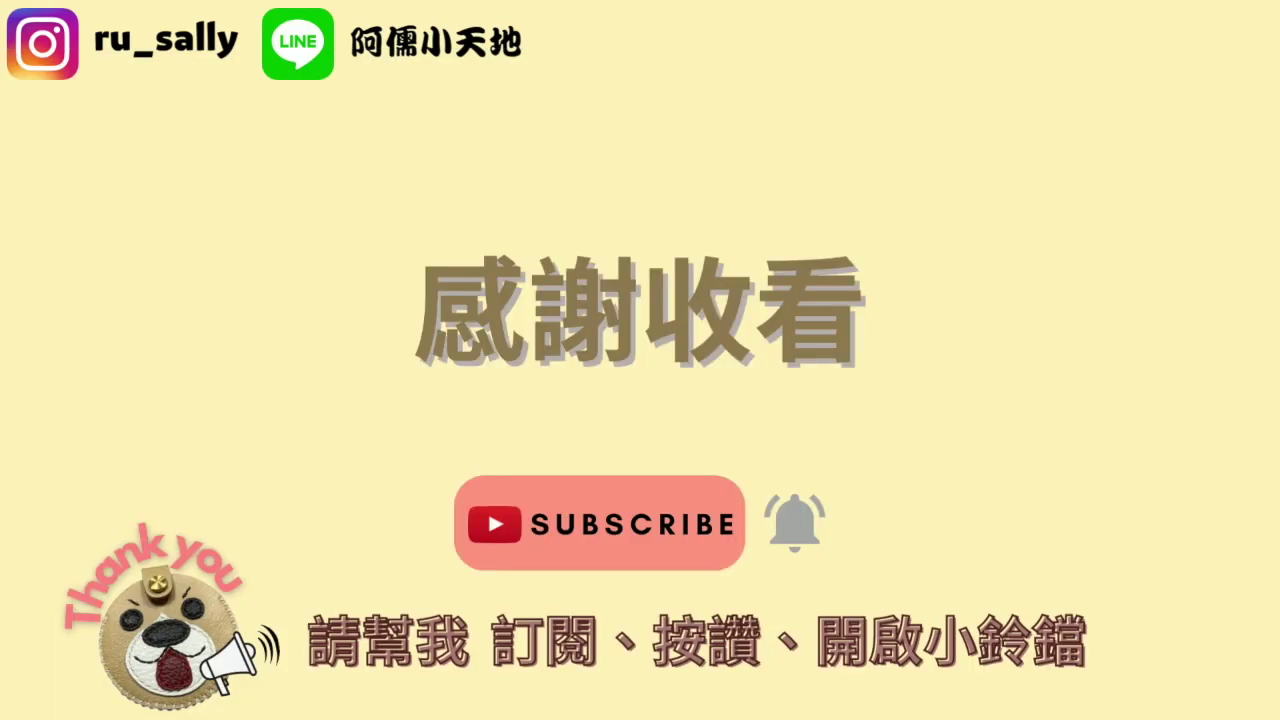